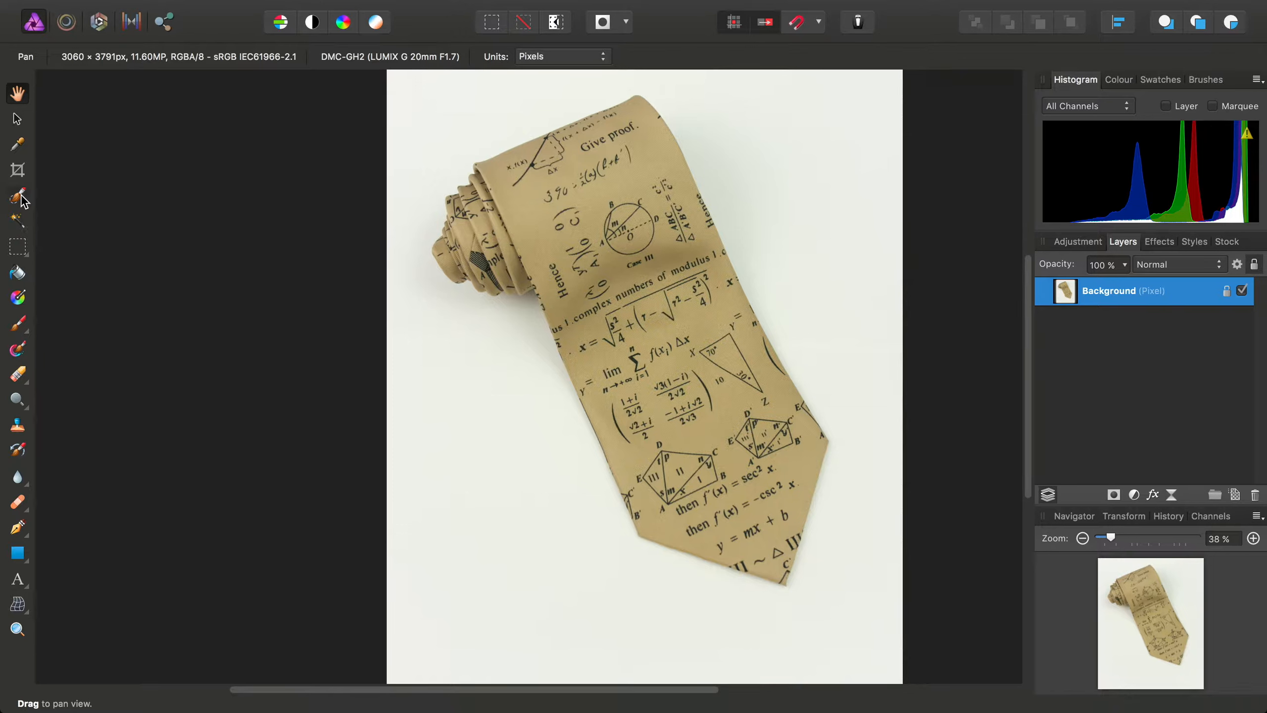
Step: Select the entire tie with the Selection Brush at 64 px width, snapping to edges and including the missed patches
{"action": "left_click", "coordinate": [20, 199]}
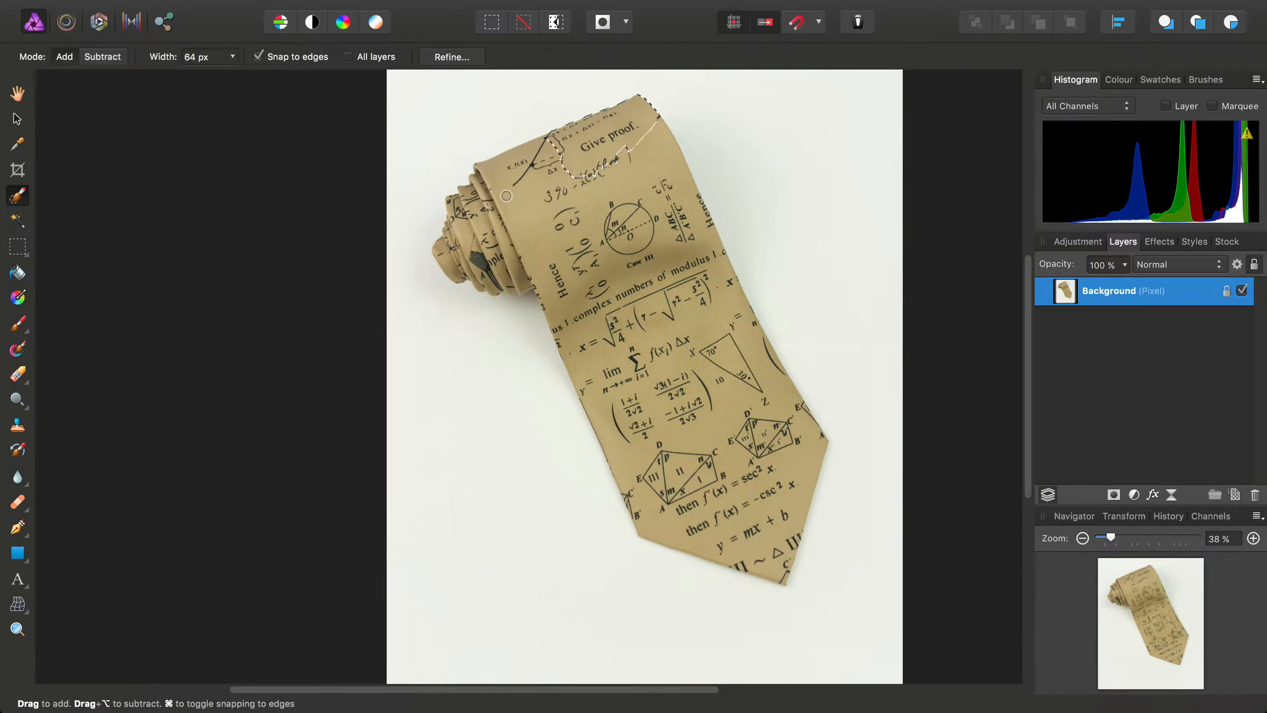
{"action": "mouse_move", "coordinate": [537, 265]}
{"action": "left_mouse_down"}
{"action": "mouse_move", "coordinate": [609, 268]}
{"action": "mouse_move", "coordinate": [648, 242]}
{"action": "mouse_move", "coordinate": [605, 176]}
{"action": "left_mouse_up"}
{"action": "mouse_move", "coordinate": [767, 420]}
{"action": "left_mouse_down"}
{"action": "mouse_move", "coordinate": [629, 315]}
{"action": "mouse_move", "coordinate": [589, 328]}
{"action": "left_mouse_up"}
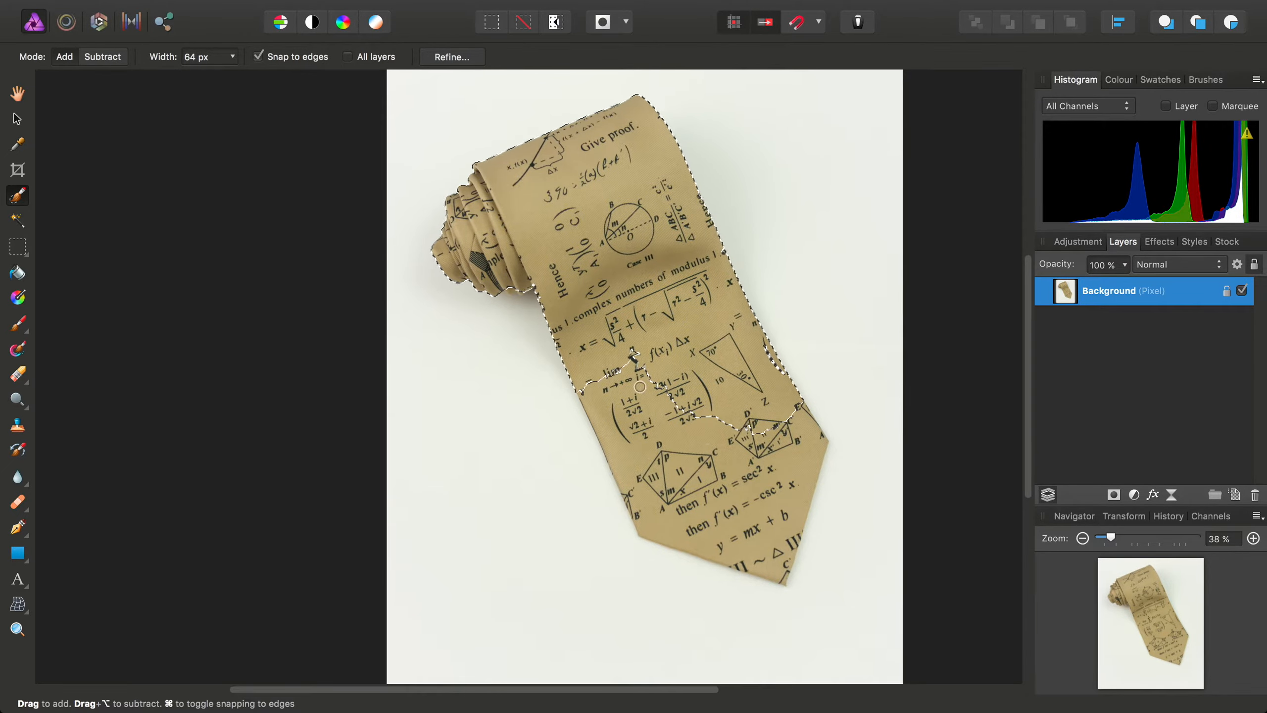
{"action": "mouse_move", "coordinate": [788, 477]}
{"action": "left_mouse_down"}
{"action": "mouse_move", "coordinate": [754, 519]}
{"action": "mouse_move", "coordinate": [677, 505]}
{"action": "mouse_move", "coordinate": [627, 454]}
{"action": "left_mouse_up"}
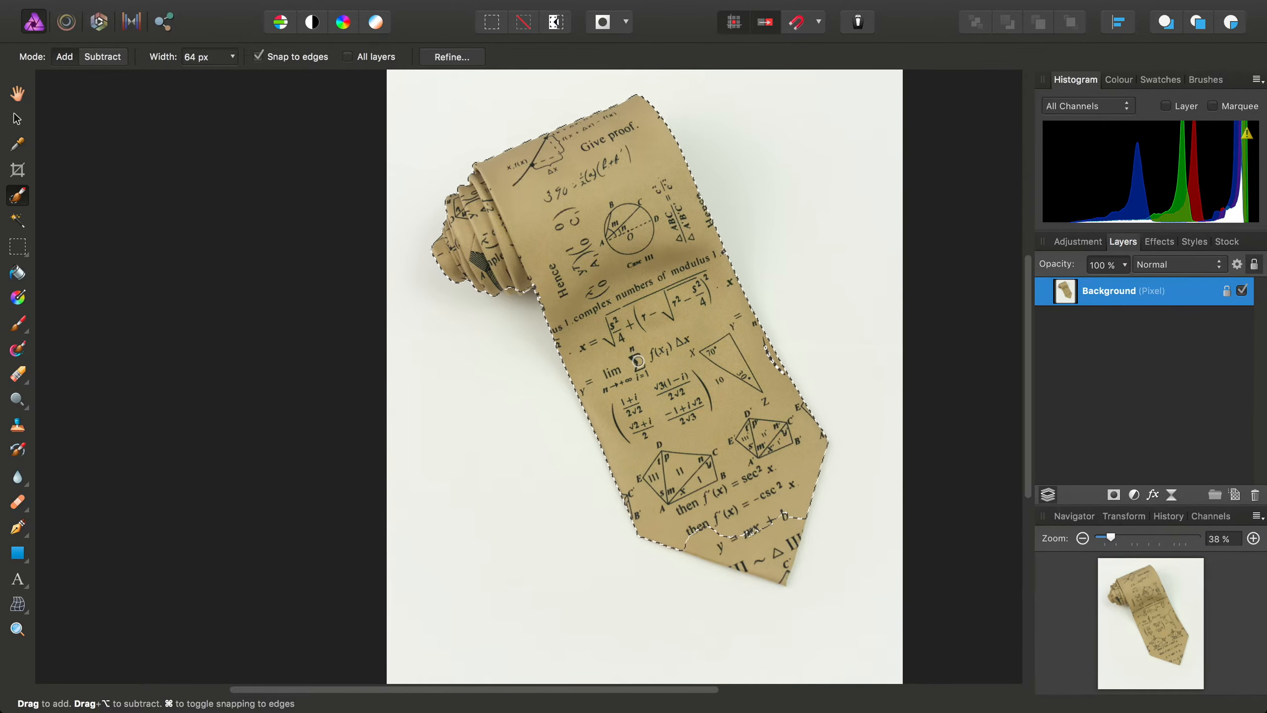
{"action": "left_click_drag", "start_coordinate": [726, 520], "coordinate": [765, 551]}
{"action": "left_click_drag", "start_coordinate": [769, 351], "coordinate": [777, 367]}
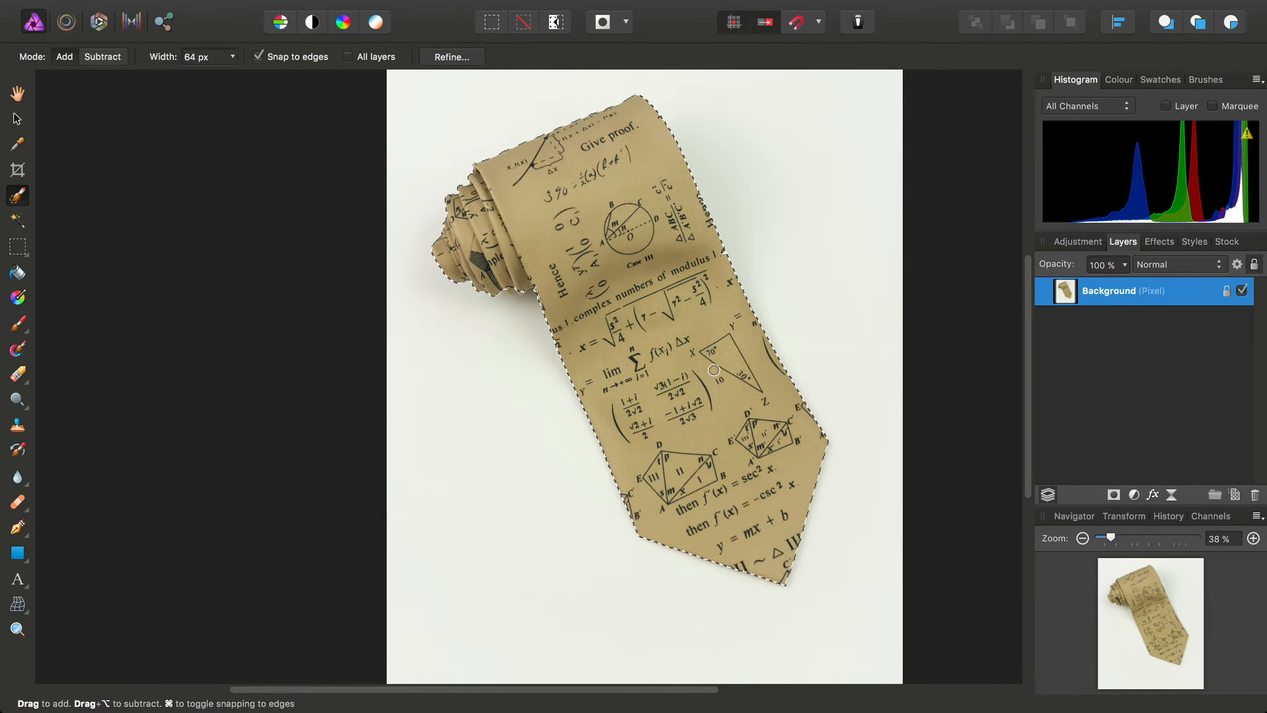
Step: Examine the selection outline around the tie's rolled end and along both long edges for missed or excess areas
{"action": "scroll", "coordinate": [710, 351], "scroll_direction": "up", "scroll_amount": 3}
{"action": "scroll", "coordinate": [710, 351], "scroll_direction": "up", "scroll_amount": 3}
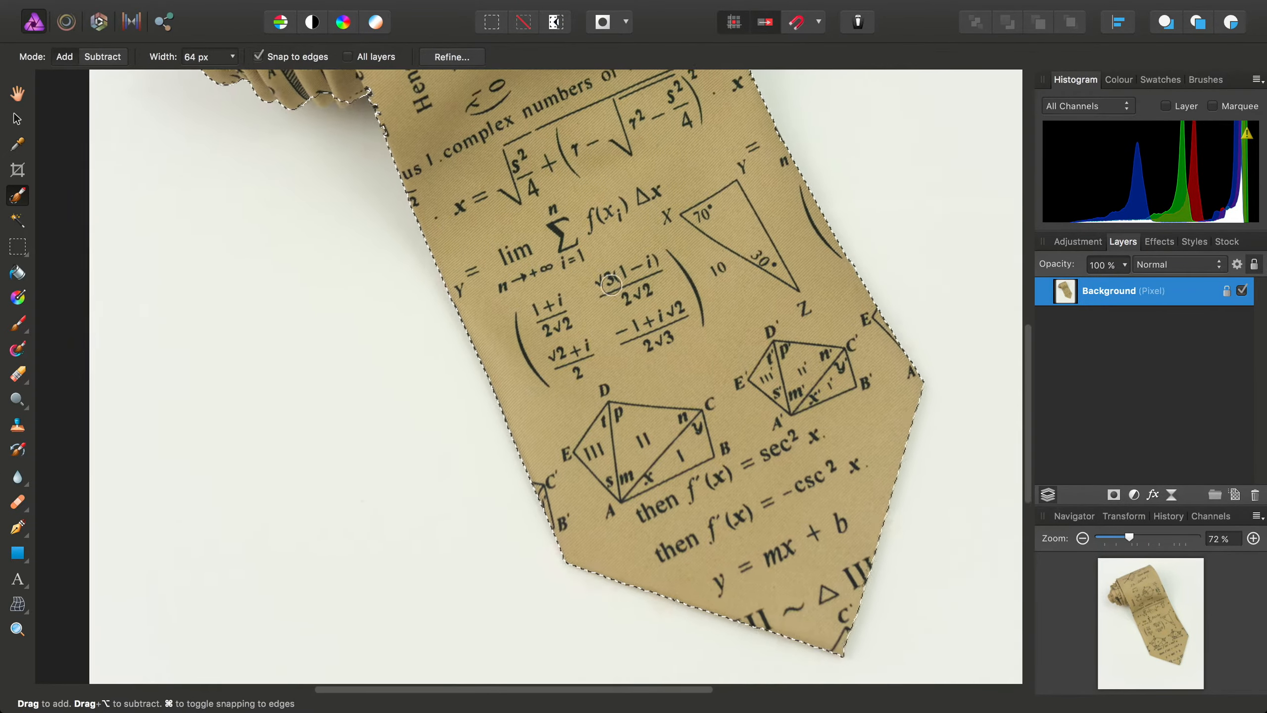
{"action": "scroll", "coordinate": [635, 384], "scroll_direction": "up", "scroll_amount": 6}
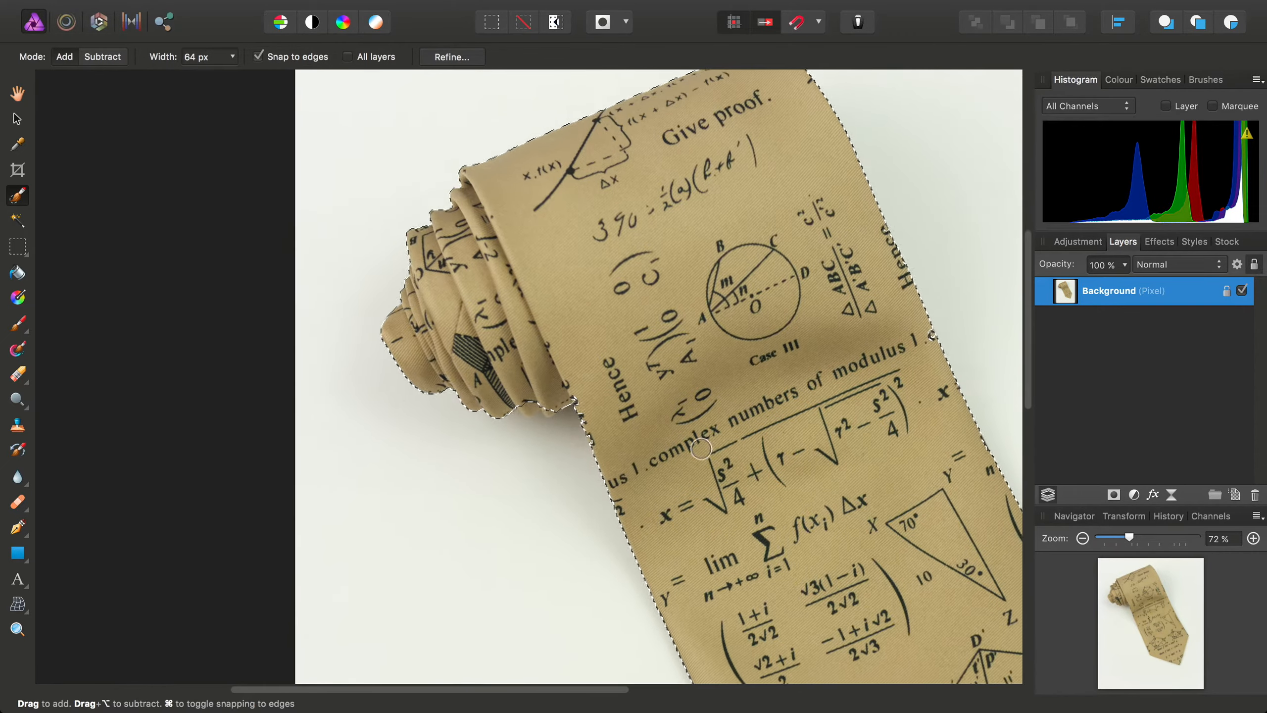
{"action": "scroll", "coordinate": [560, 405], "scroll_direction": "up", "scroll_amount": 8}
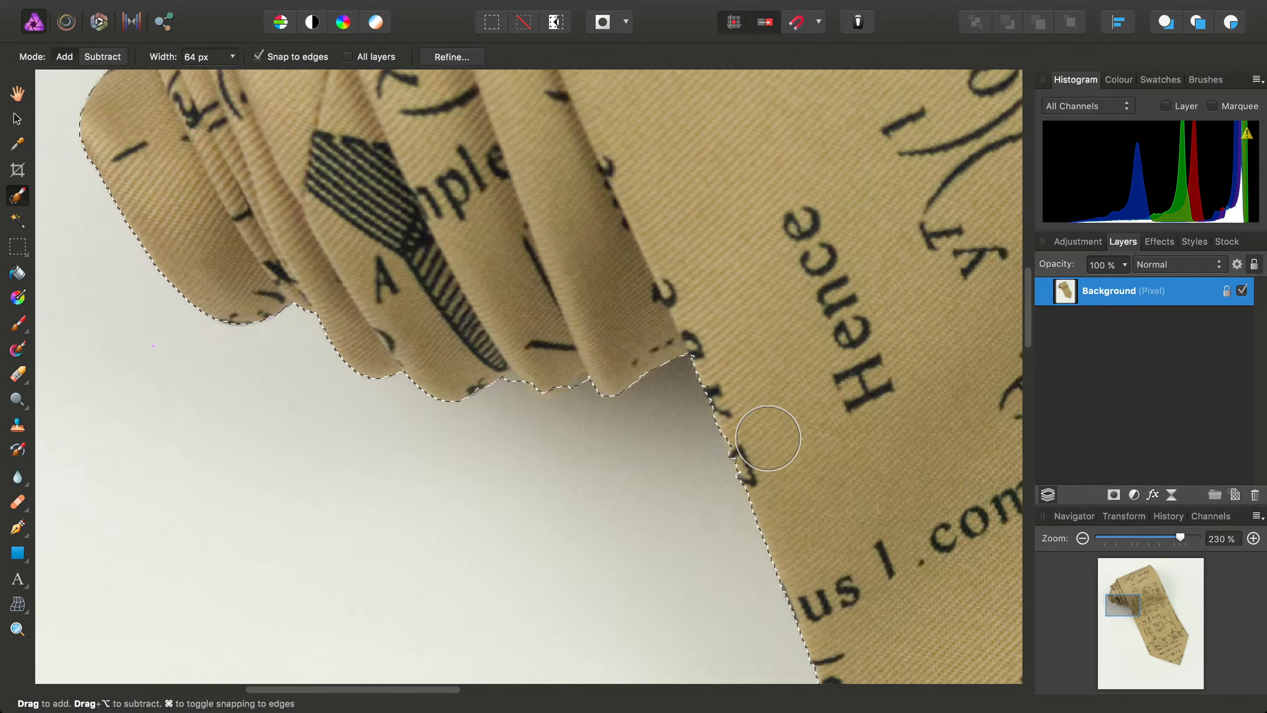
{"action": "scroll", "coordinate": [794, 435], "scroll_direction": "down", "scroll_amount": 5}
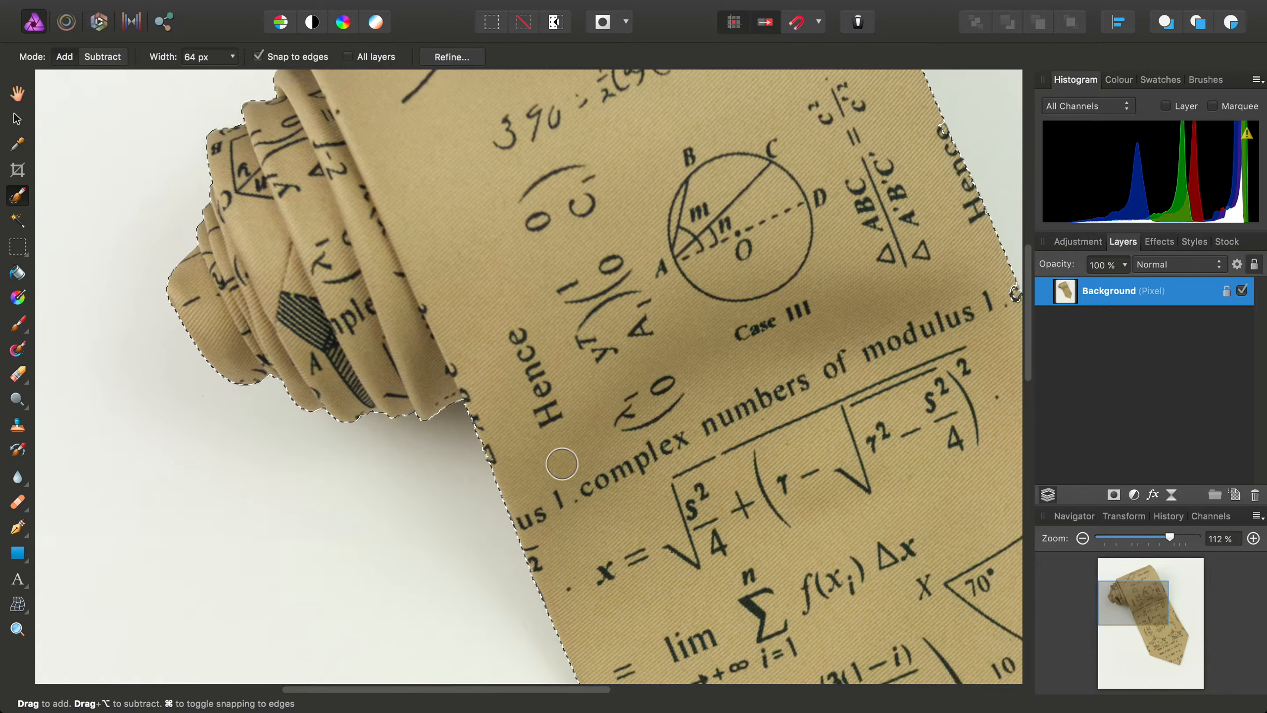
{"action": "scroll", "coordinate": [781, 345], "scroll_direction": "right", "scroll_amount": 5}
{"action": "scroll", "coordinate": [781, 345], "scroll_direction": "up", "scroll_amount": 2}
{"action": "scroll", "coordinate": [781, 345], "scroll_direction": "up", "scroll_amount": 4}
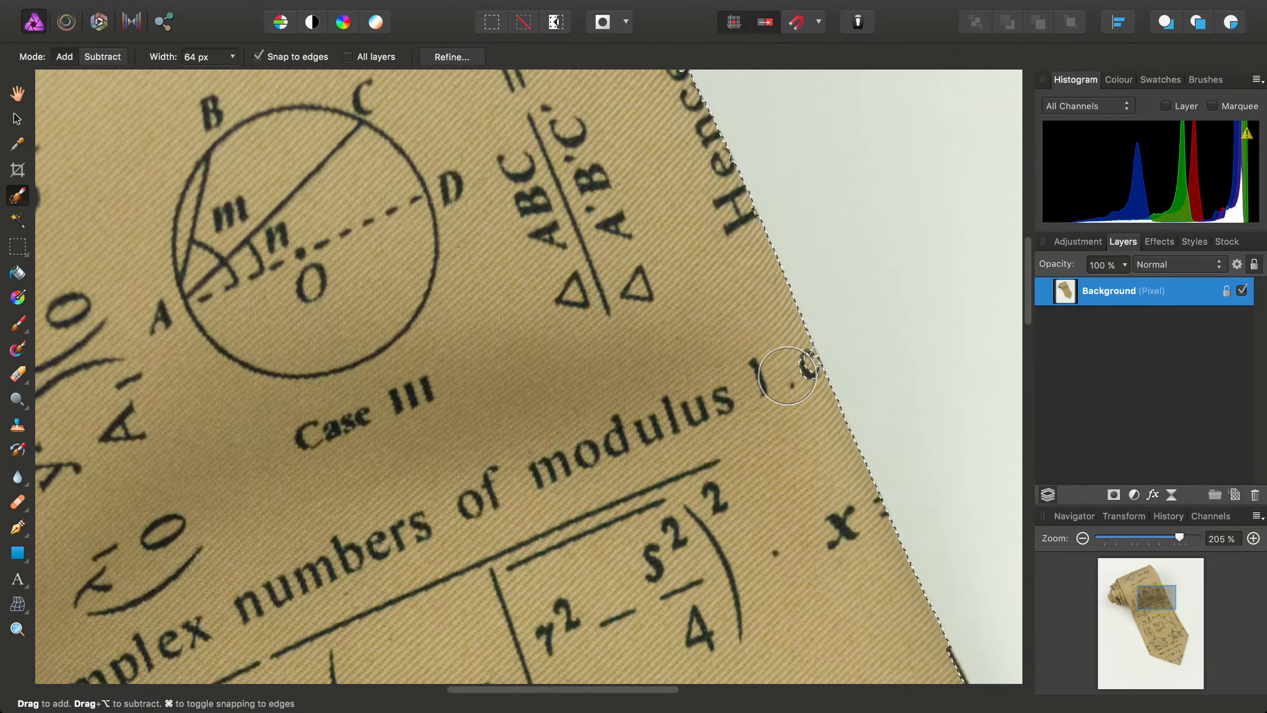
{"action": "scroll", "coordinate": [651, 416], "scroll_direction": "down", "scroll_amount": 2}
{"action": "scroll", "coordinate": [645, 405], "scroll_direction": "left", "scroll_amount": 2}
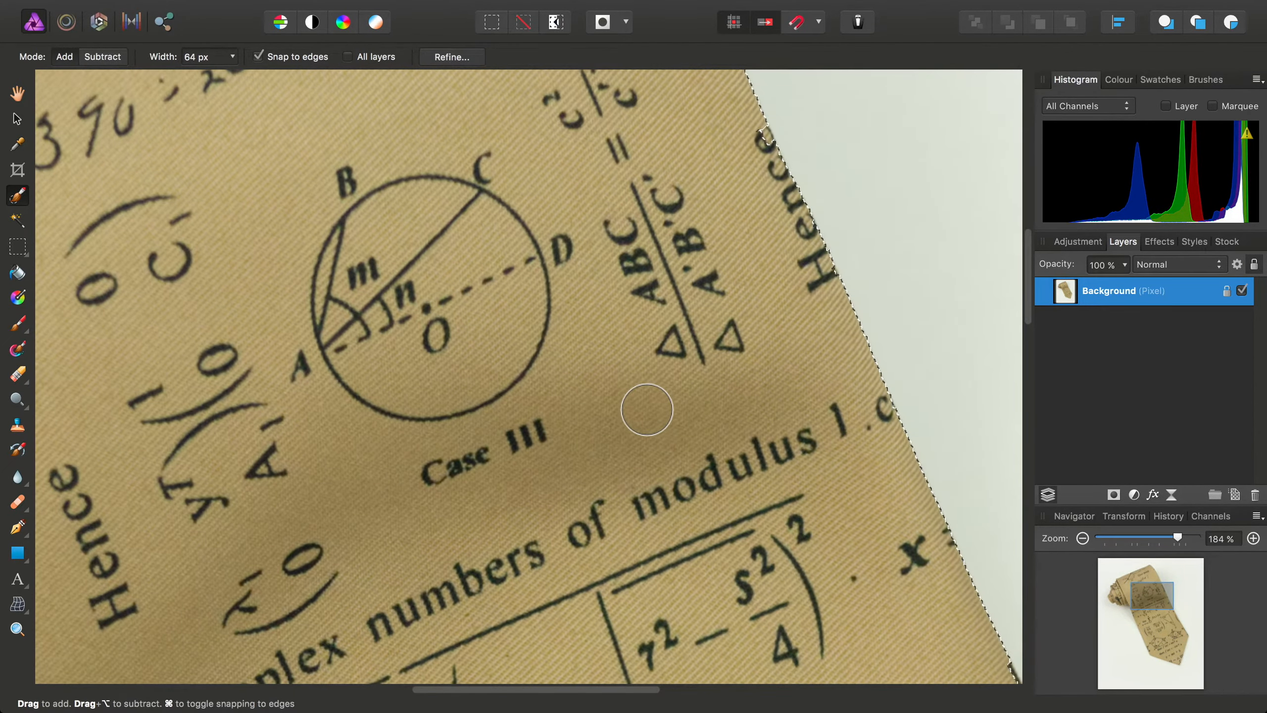
{"action": "scroll", "coordinate": [645, 435], "scroll_direction": "up", "scroll_amount": 1}
{"action": "scroll", "coordinate": [742, 184], "scroll_direction": "down", "scroll_amount": 6}
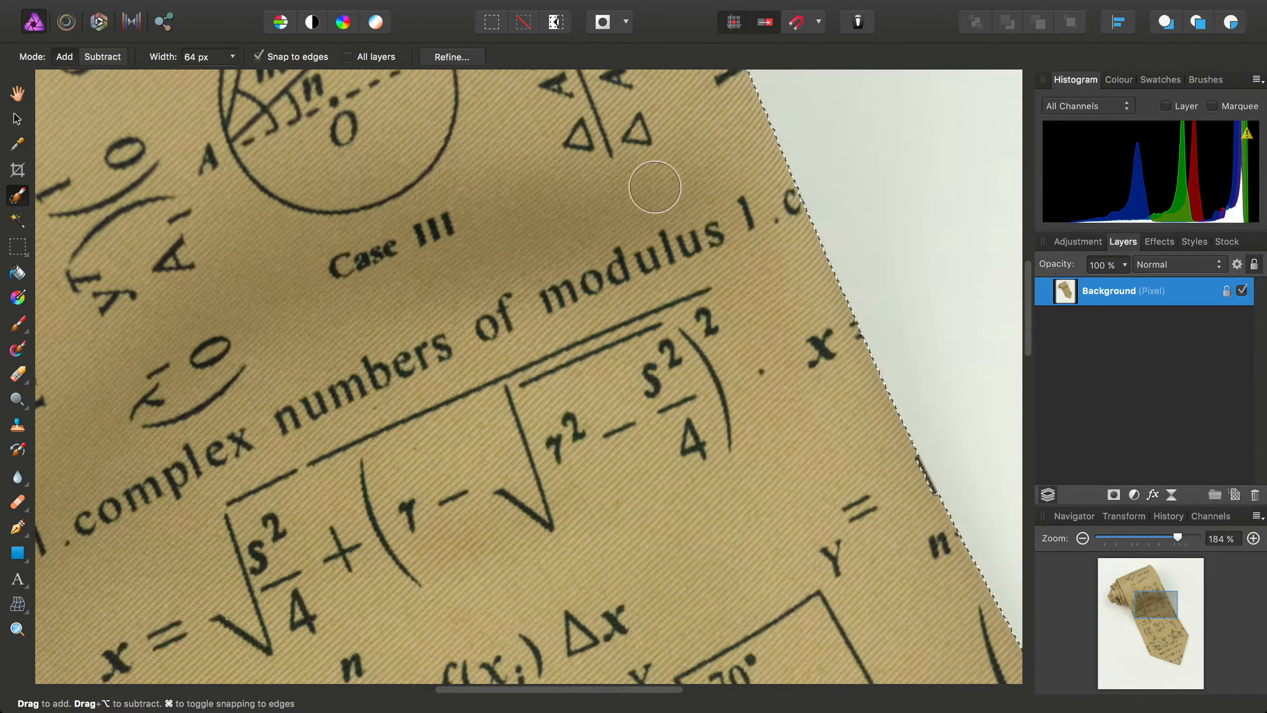
{"action": "scroll", "coordinate": [655, 186], "scroll_direction": "right", "scroll_amount": 3}
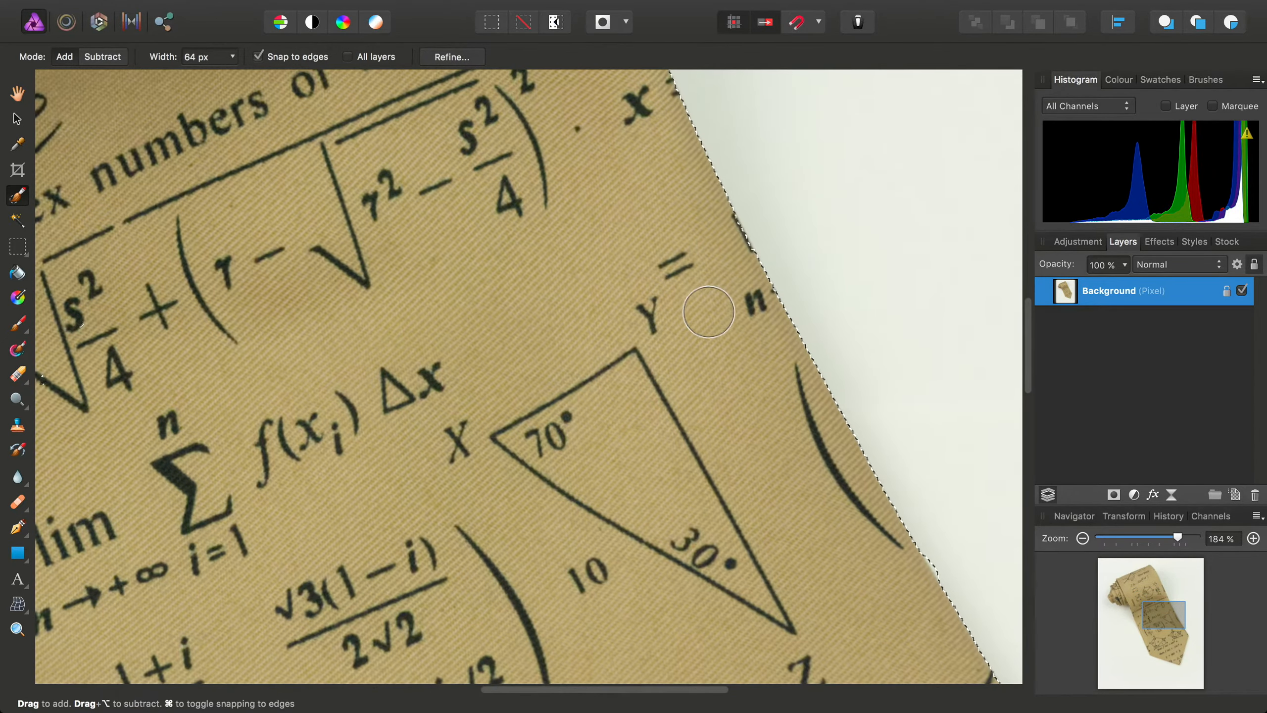
{"action": "scroll", "coordinate": [707, 305], "scroll_direction": "down", "scroll_amount": 3}
{"action": "scroll", "coordinate": [648, 249], "scroll_direction": "right", "scroll_amount": 2}
{"action": "scroll", "coordinate": [504, 204], "scroll_direction": "up", "scroll_amount": 7}
{"action": "scroll", "coordinate": [503, 204], "scroll_direction": "left", "scroll_amount": 8}
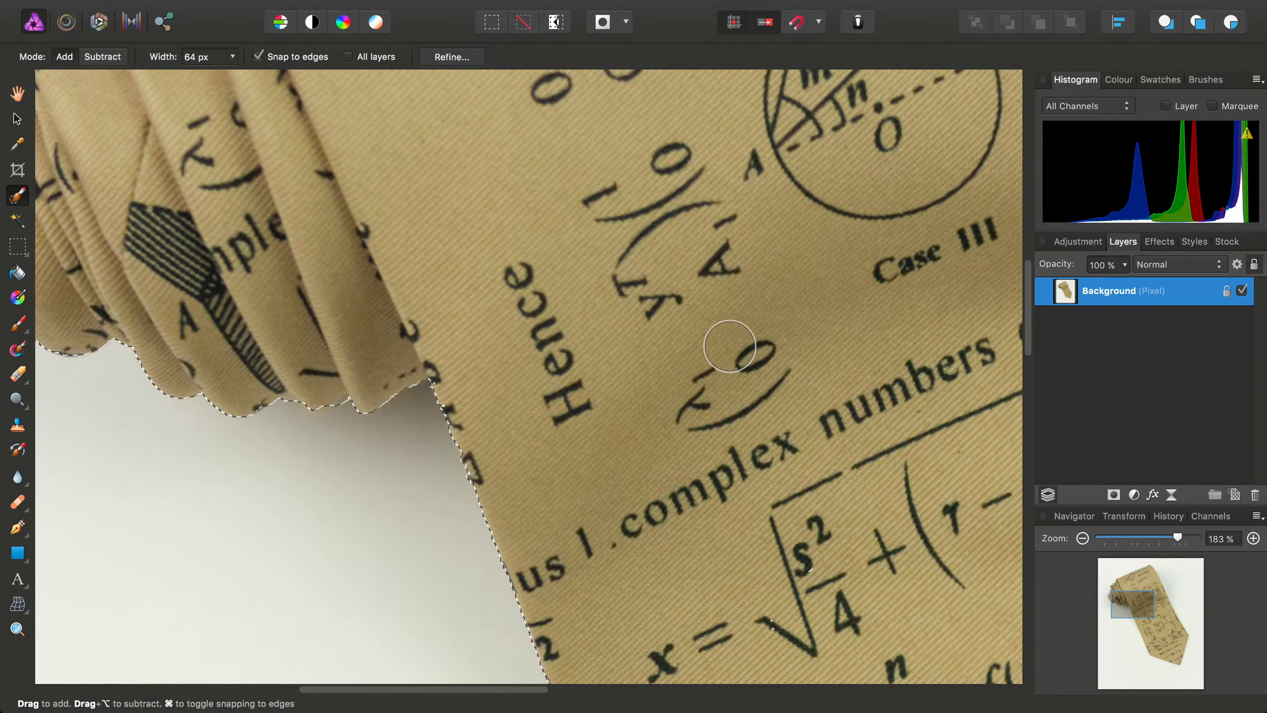
Step: Refine the tie selection with matte edges kept on, and output it as a mask on the Background layer
{"action": "left_click", "coordinate": [450, 56]}
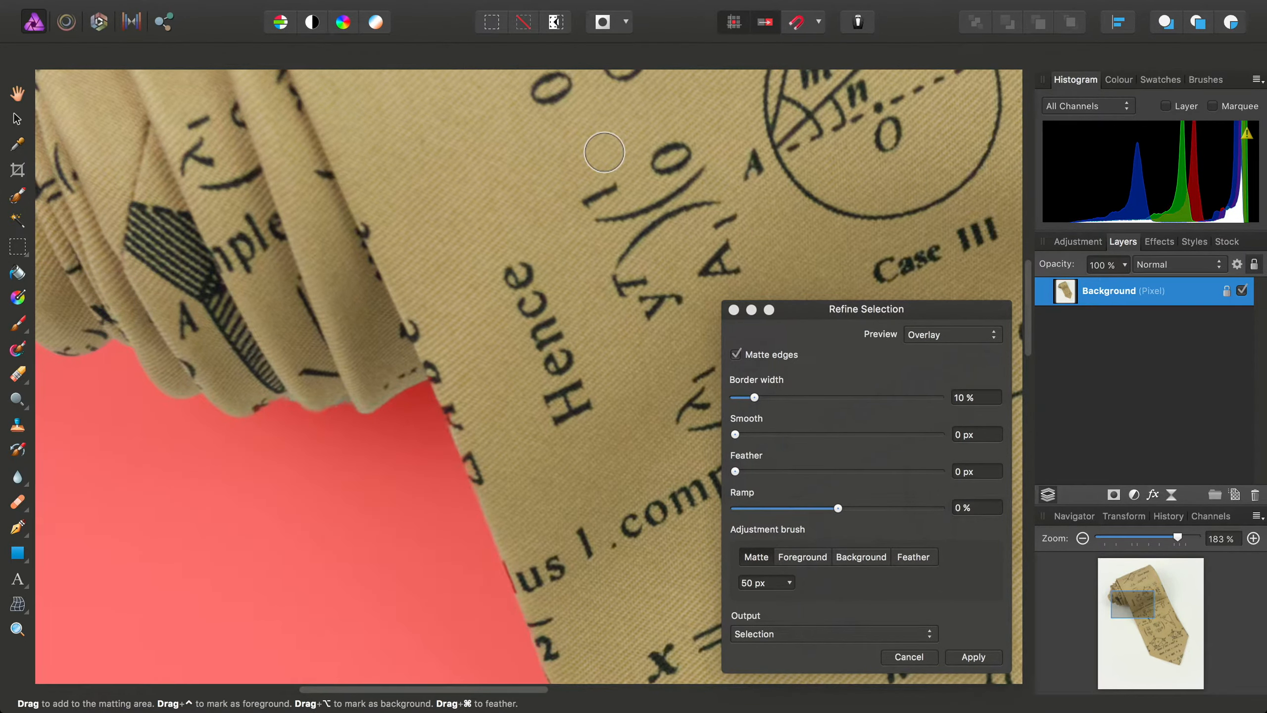
{"action": "scroll", "coordinate": [547, 409], "scroll_direction": "up", "scroll_amount": 5}
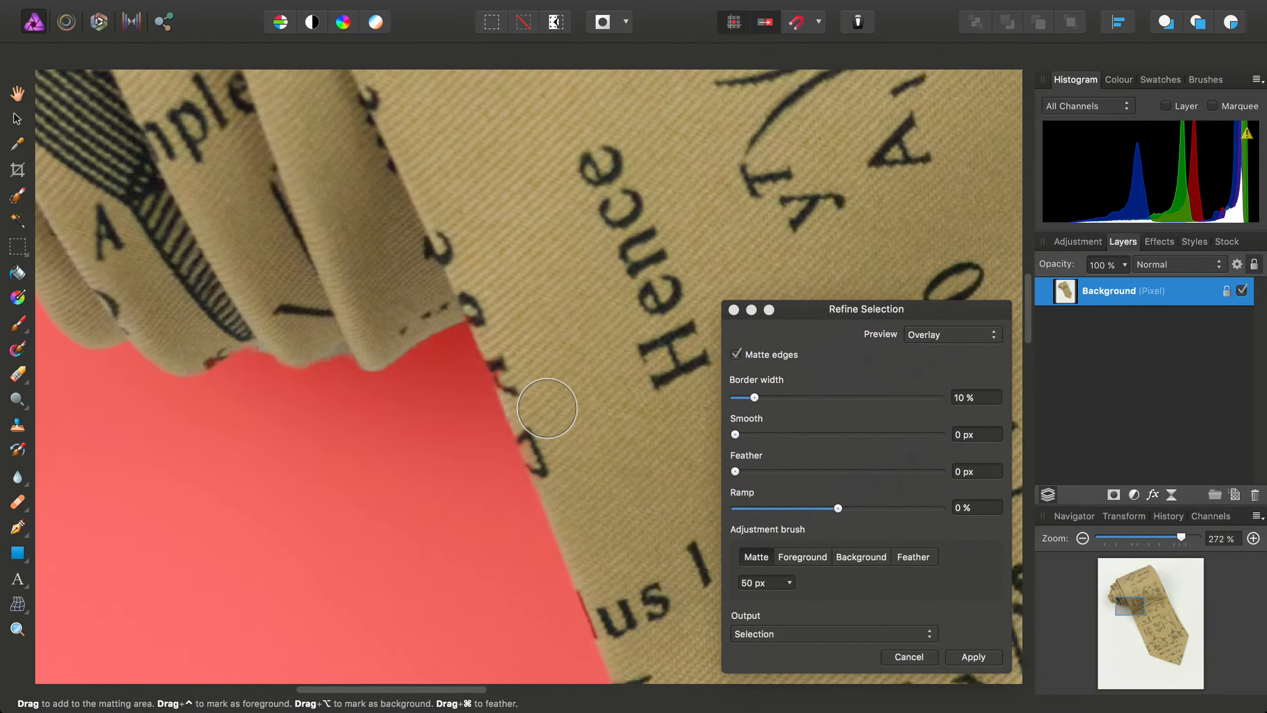
{"action": "scroll", "coordinate": [549, 410], "scroll_direction": "up", "scroll_amount": 2}
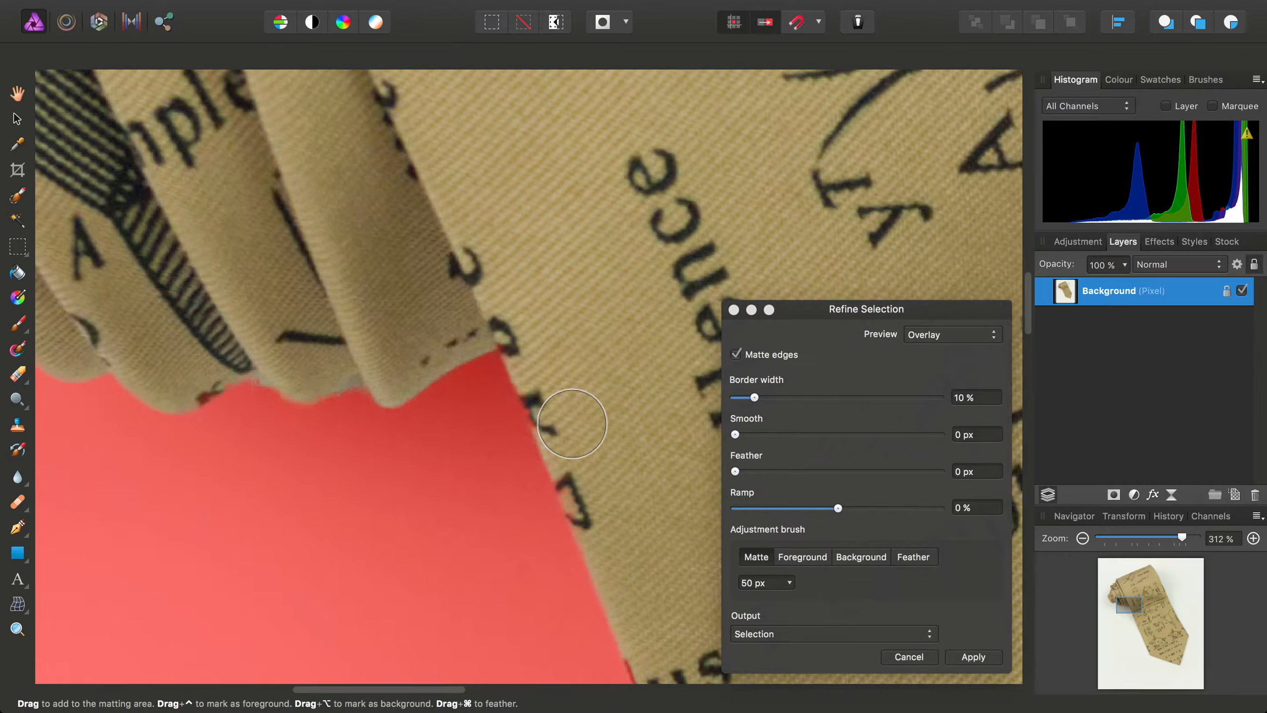
{"action": "key", "text": "ctrl"}
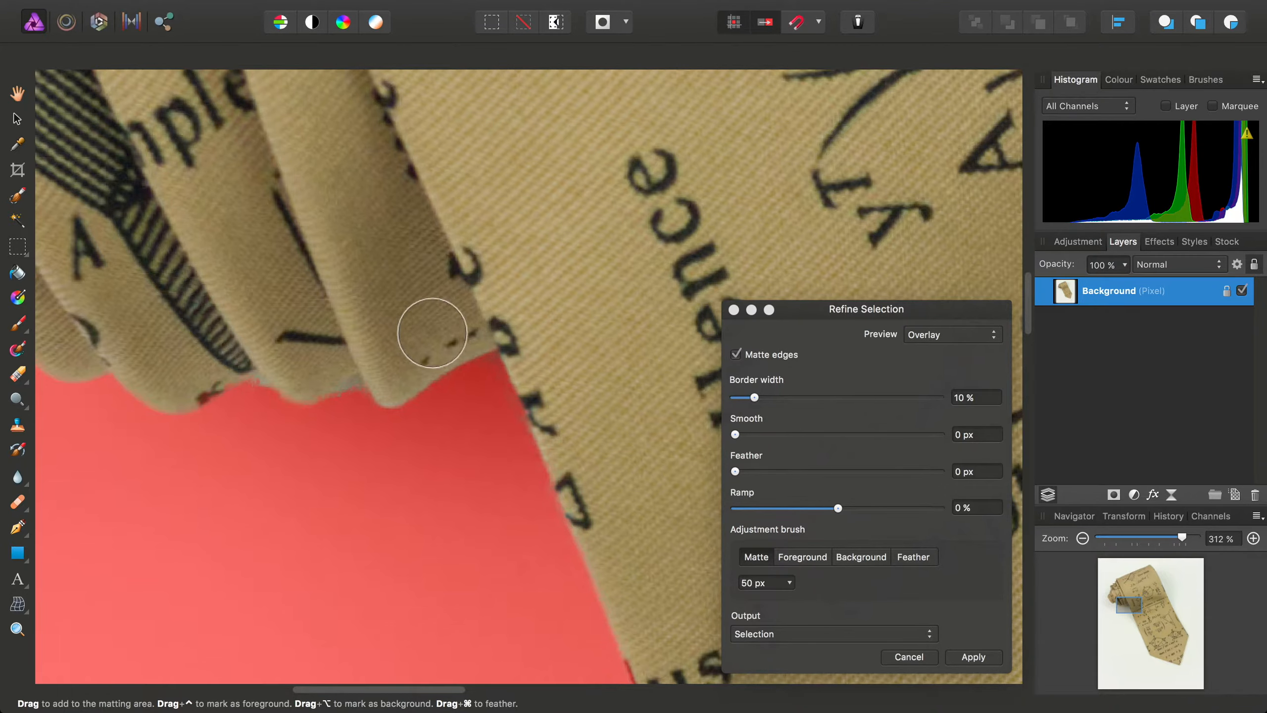
{"action": "scroll", "coordinate": [444, 438], "scroll_direction": "down", "scroll_amount": 8}
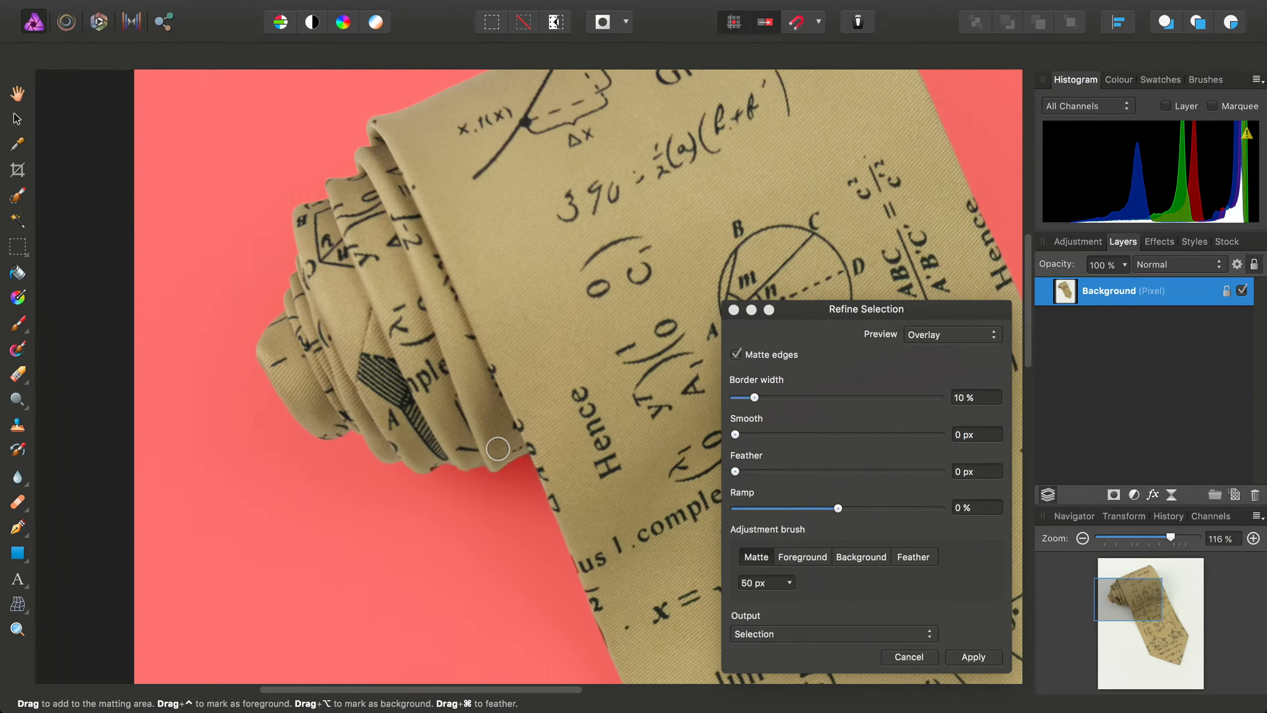
{"action": "left_click_drag", "start_coordinate": [498, 448], "coordinate": [317, 238]}
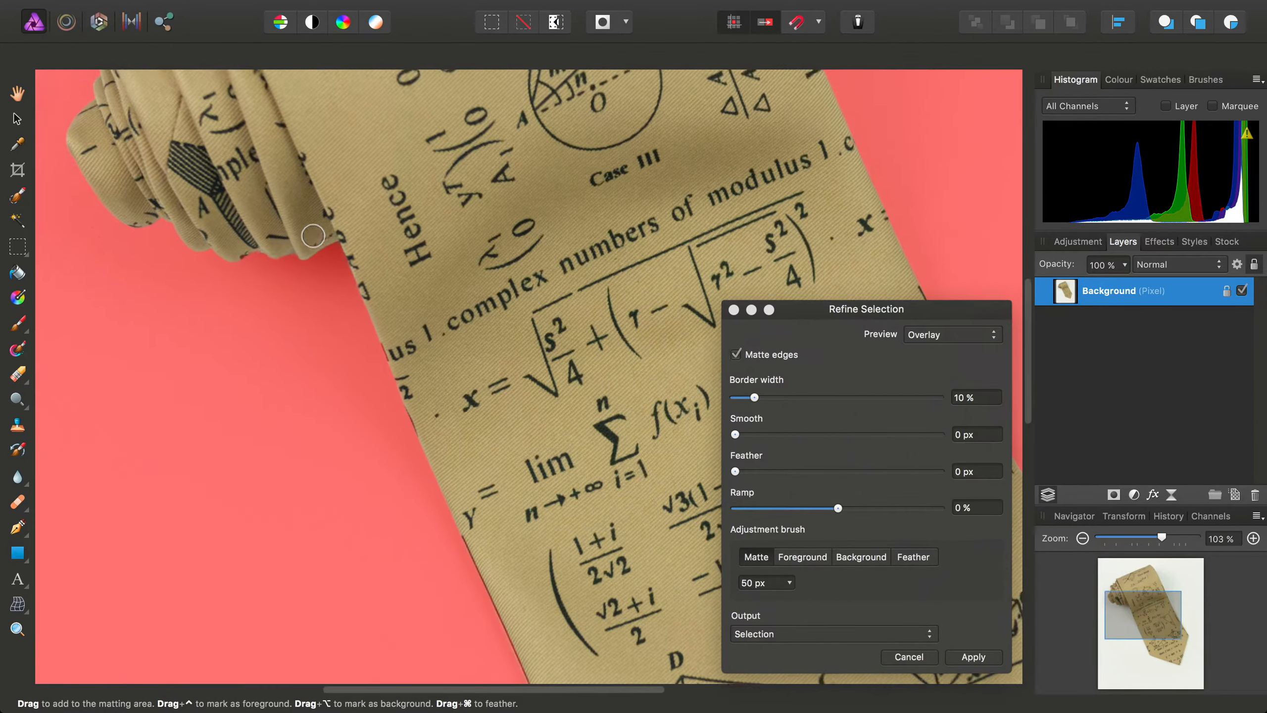
{"action": "left_click_drag", "start_coordinate": [493, 405], "coordinate": [421, 491]}
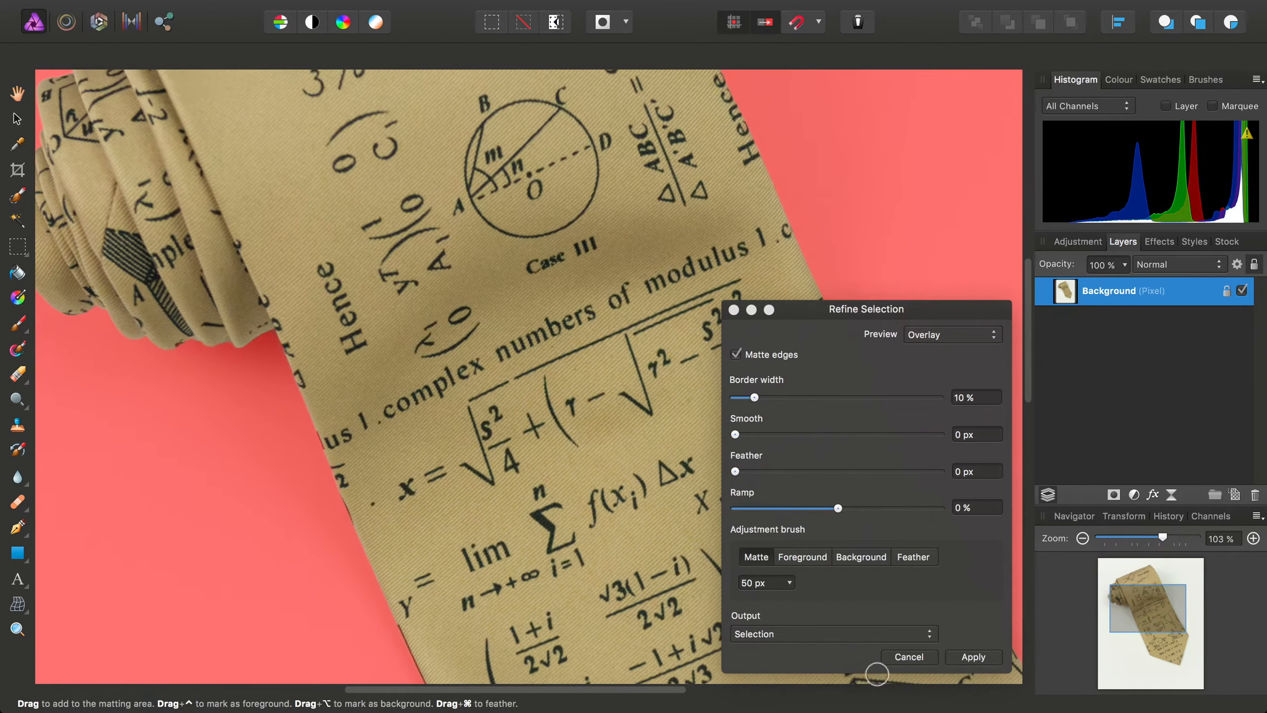
{"action": "left_click", "coordinate": [826, 642]}
{"action": "left_click", "coordinate": [775, 649]}
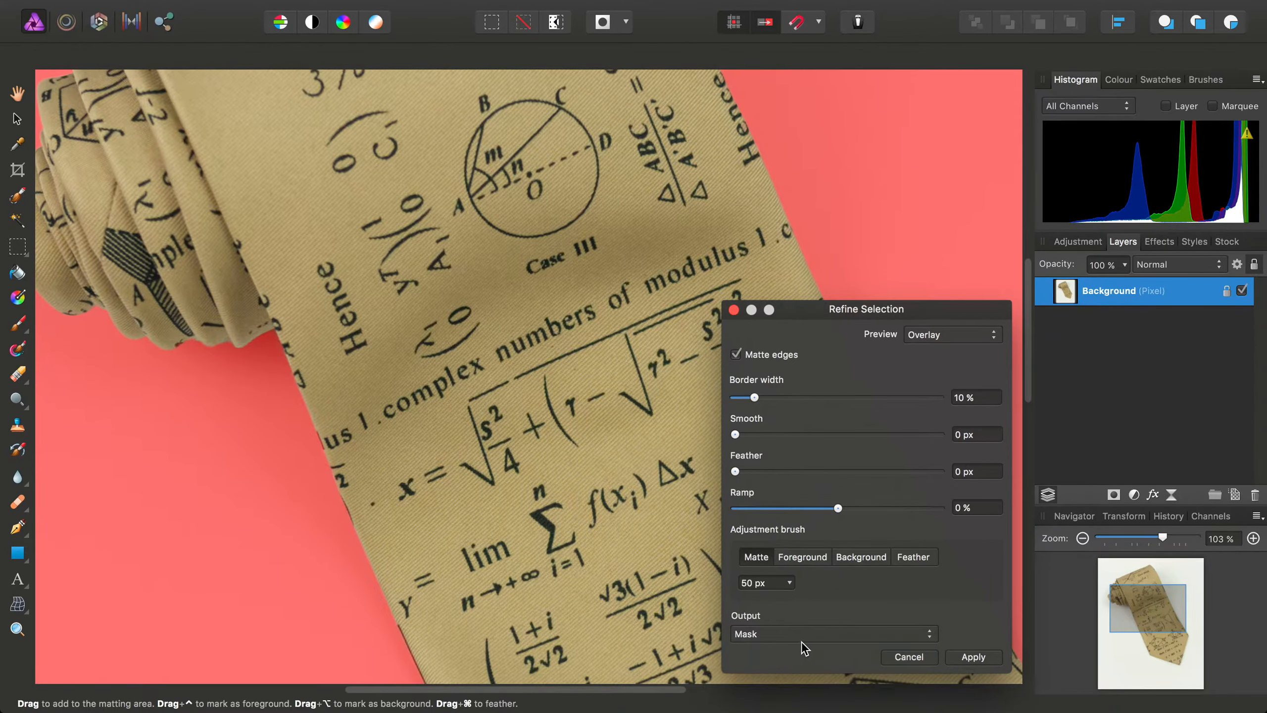
{"action": "left_click", "coordinate": [989, 659]}
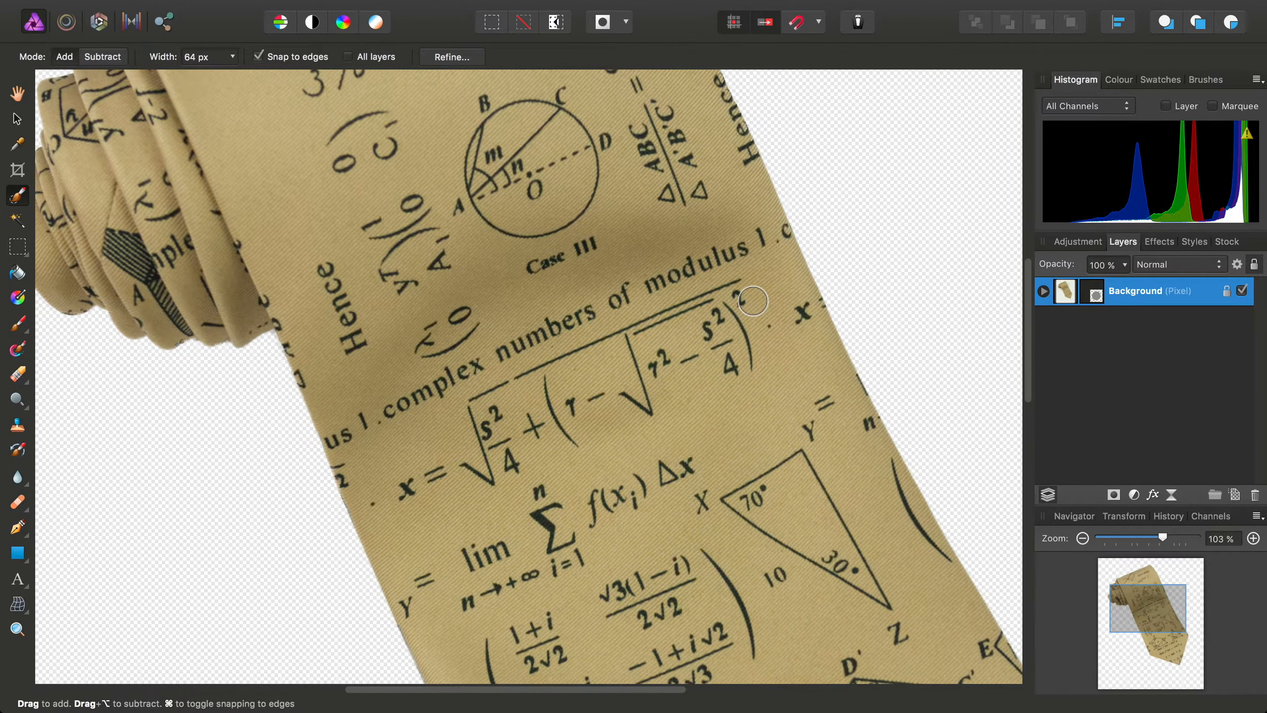
{"action": "key", "text": "super+0"}
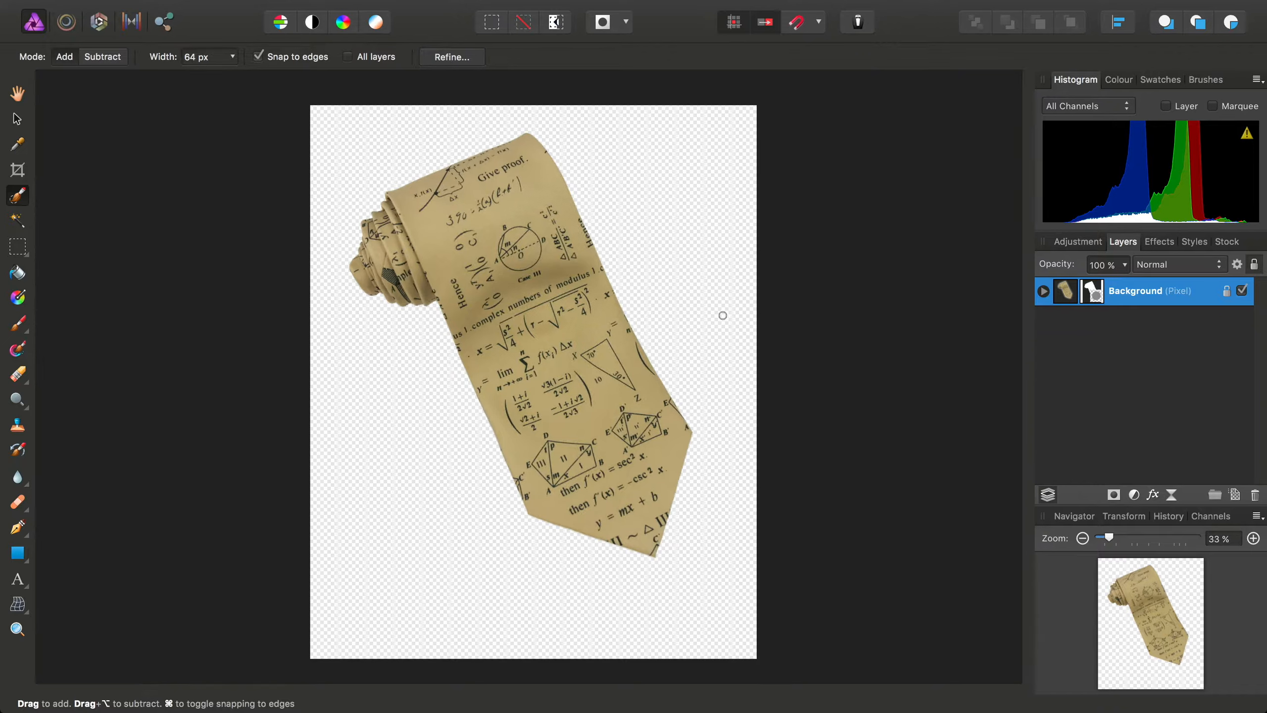
Step: Add a white fill layer and place it beneath the masked Background layer
{"action": "mouse_move", "coordinate": [514, 5]}
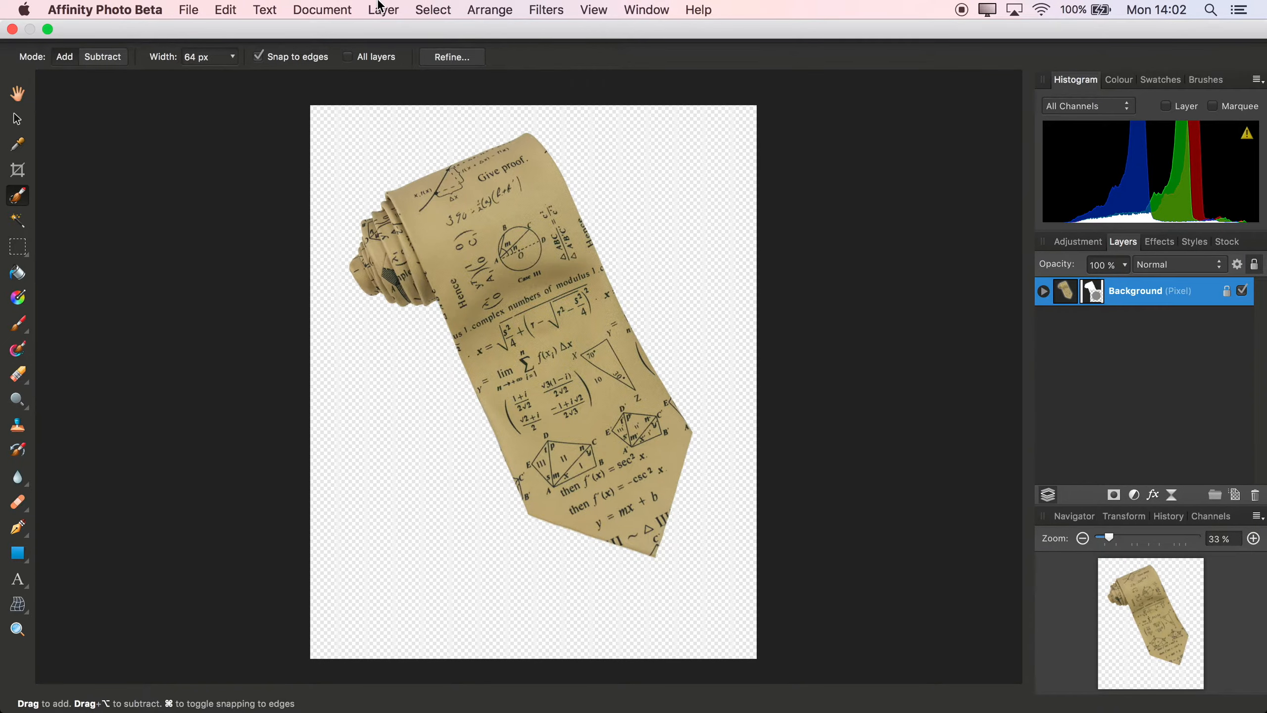
{"action": "left_click", "coordinate": [382, 9]}
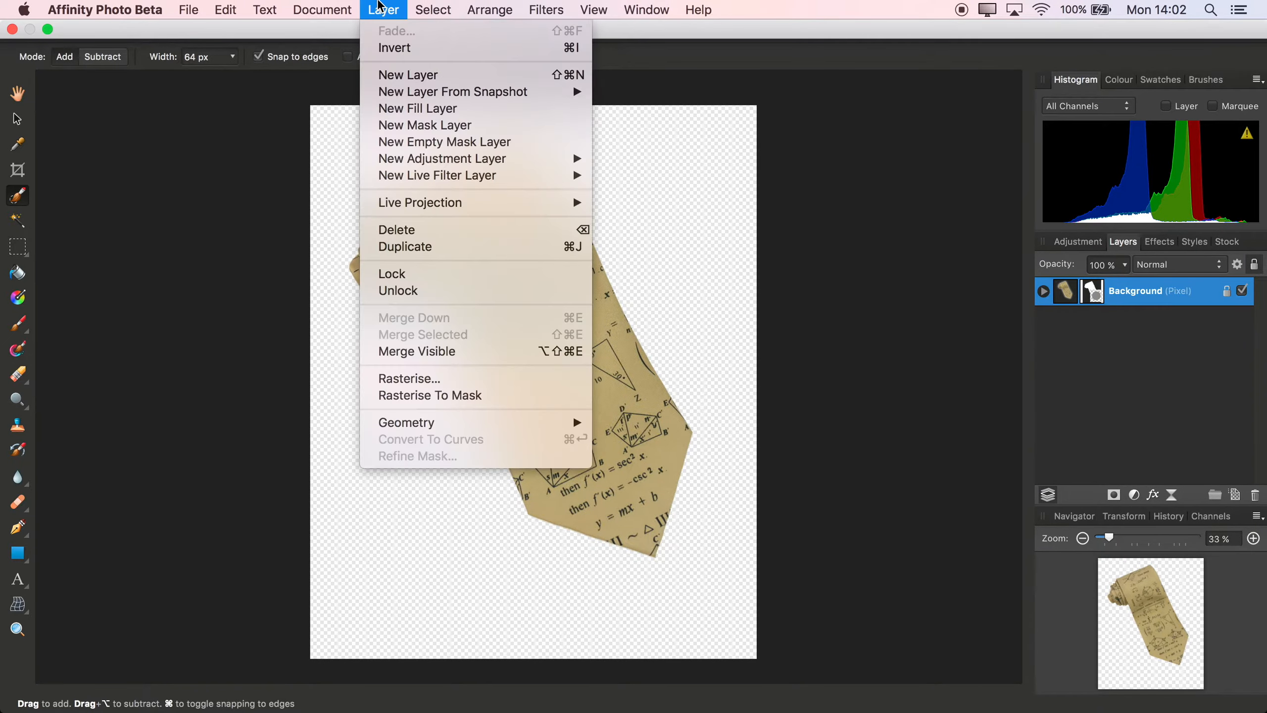
{"action": "left_click", "coordinate": [408, 110]}
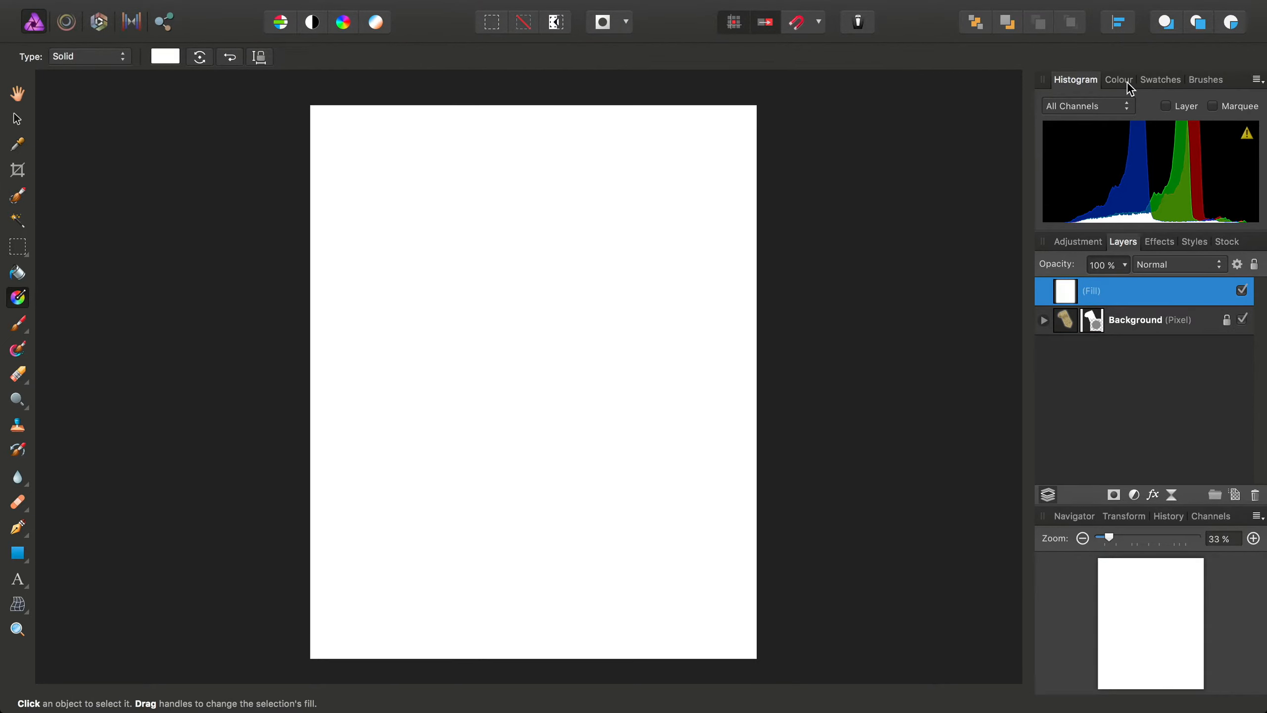
{"action": "left_click", "coordinate": [1119, 79]}
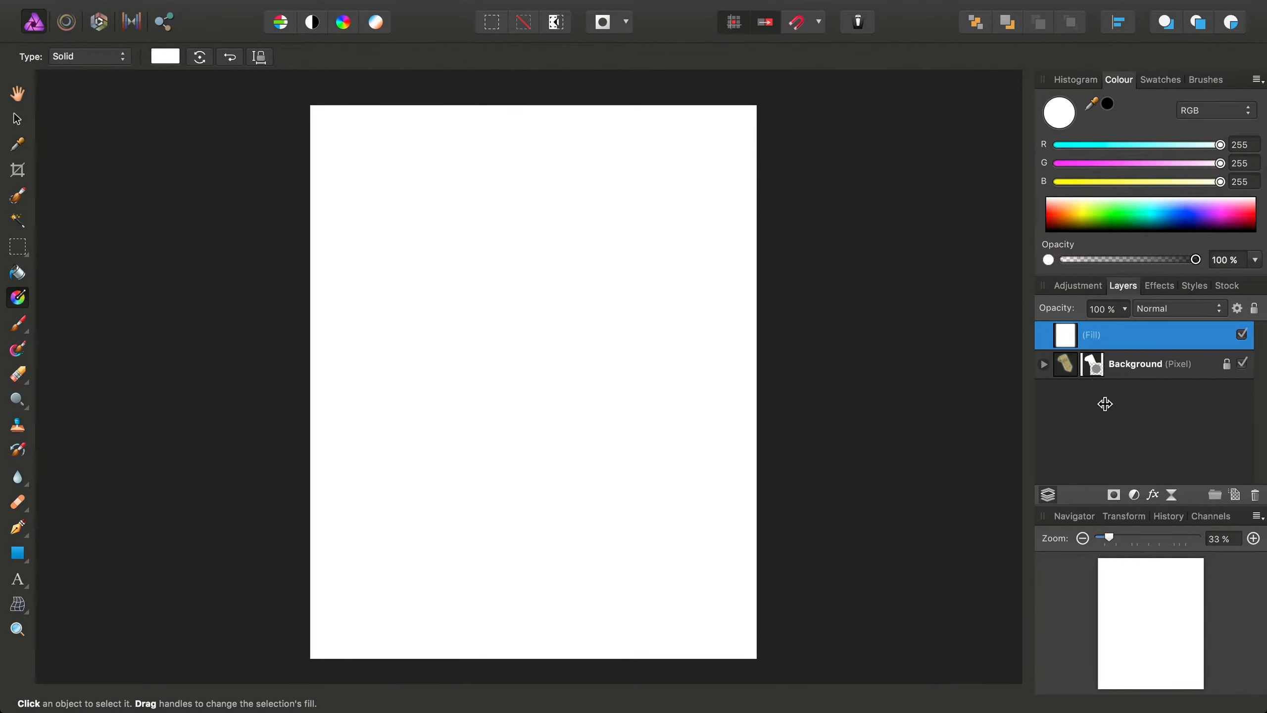
{"action": "left_click_drag", "start_coordinate": [1065, 335], "coordinate": [1067, 388]}
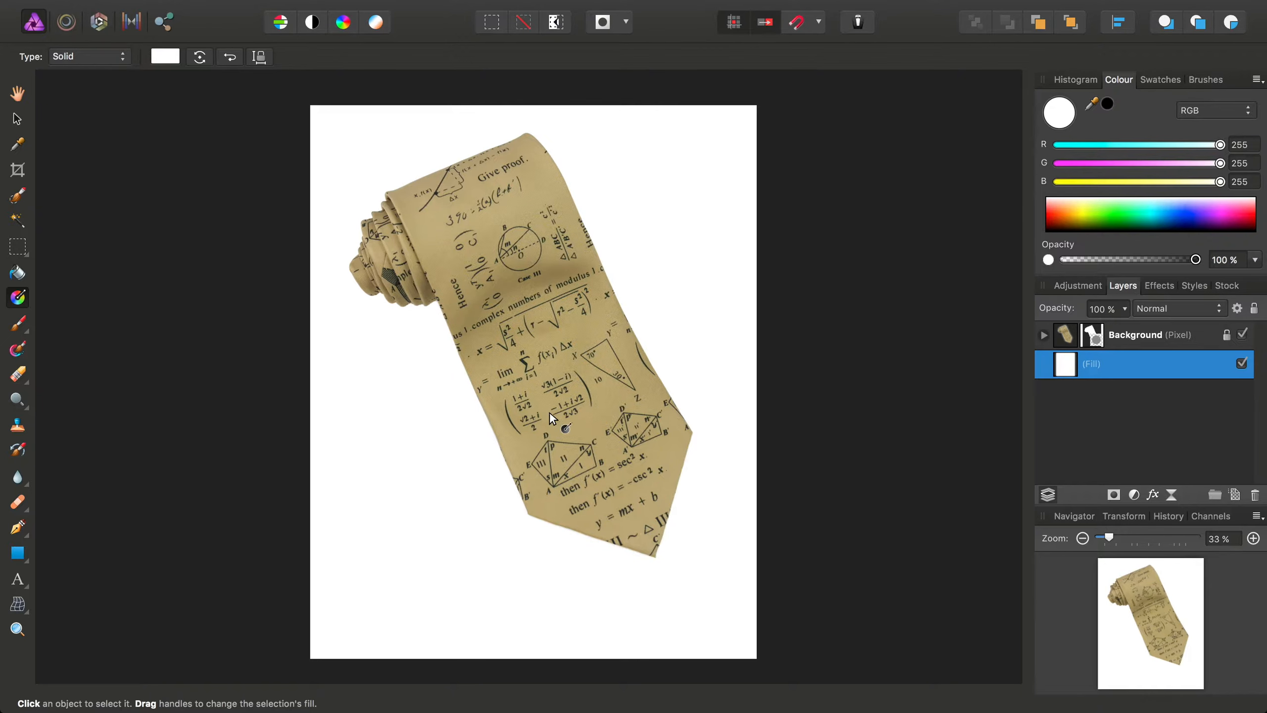
Step: Crop the image to 3060 × 3304 px by trimming the empty white area below the tie
{"action": "scroll", "coordinate": [552, 418], "scroll_direction": "up", "scroll_amount": 5}
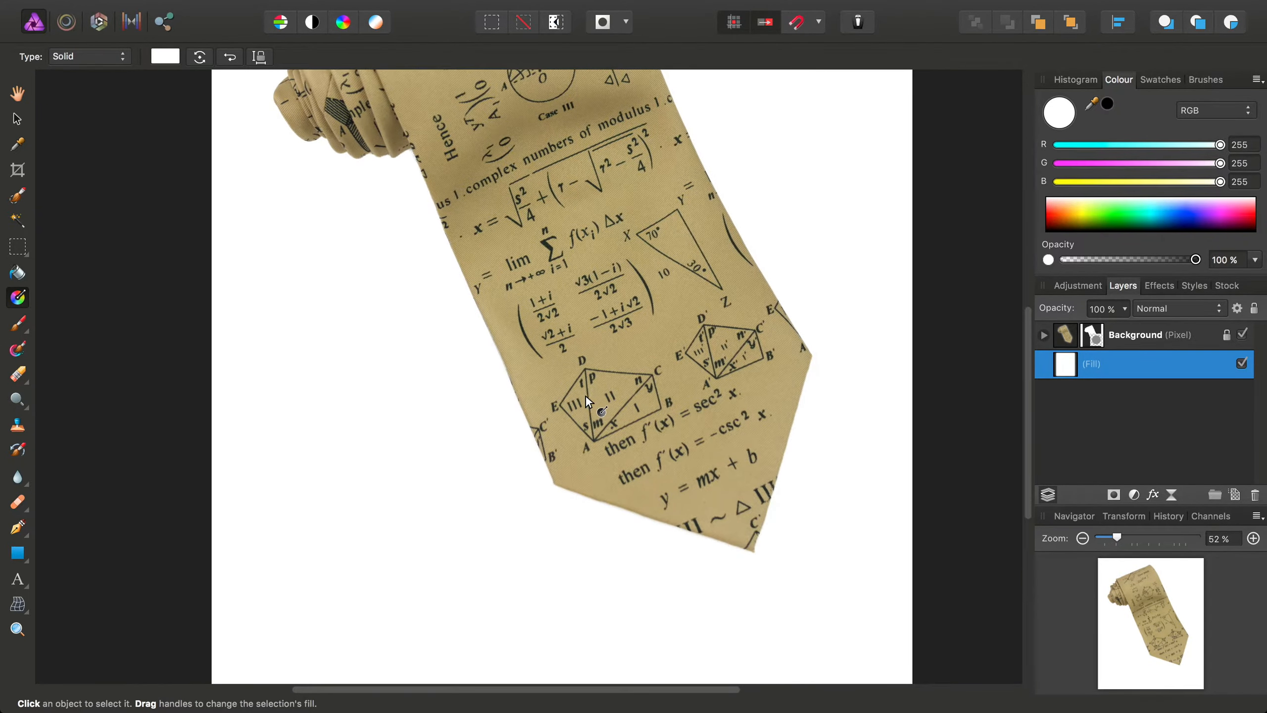
{"action": "left_click_drag", "start_coordinate": [586, 431], "coordinate": [591, 333]}
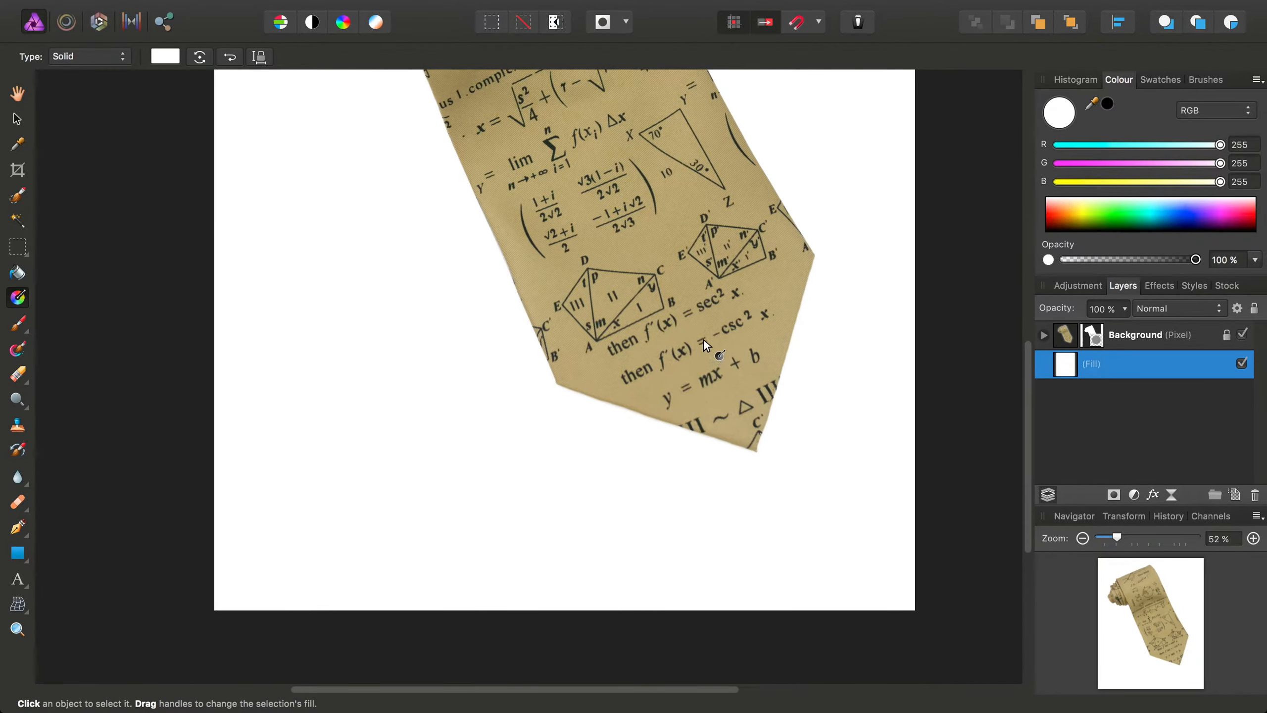
{"action": "left_click_drag", "start_coordinate": [706, 344], "coordinate": [730, 442]}
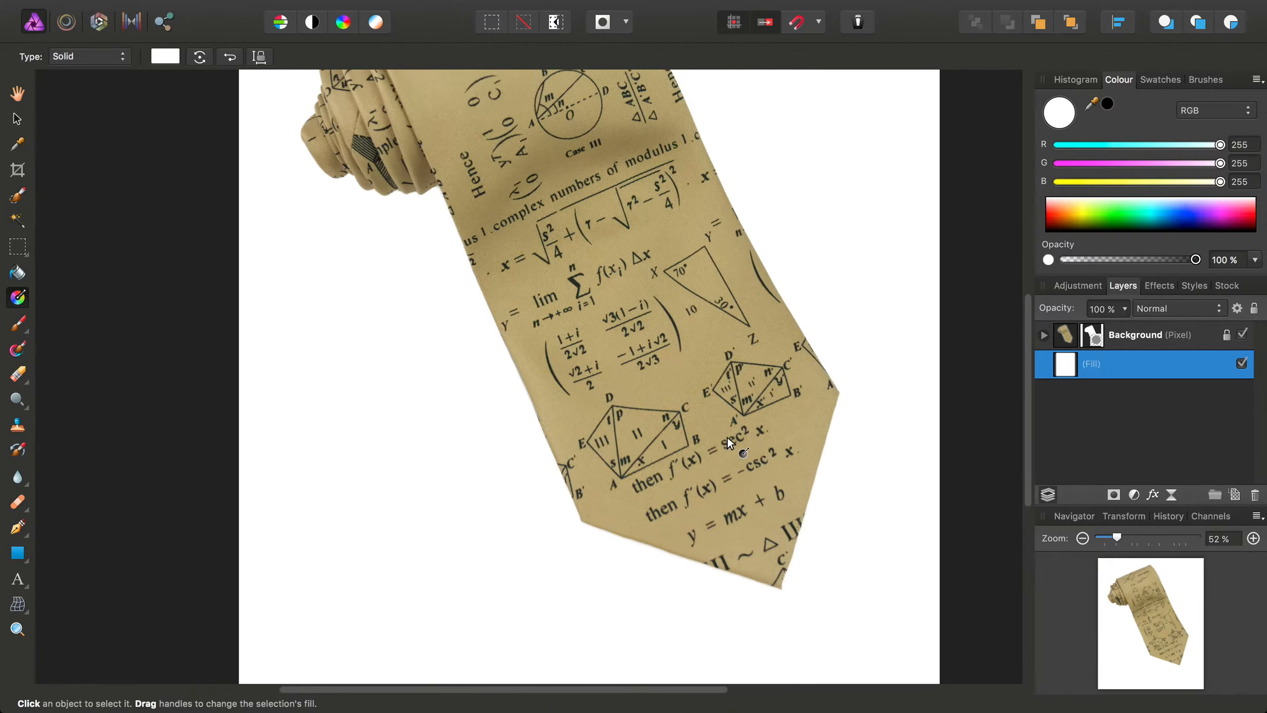
{"action": "left_click", "coordinate": [17, 172]}
{"action": "left_click_drag", "start_coordinate": [500, 433], "coordinate": [507, 311]}
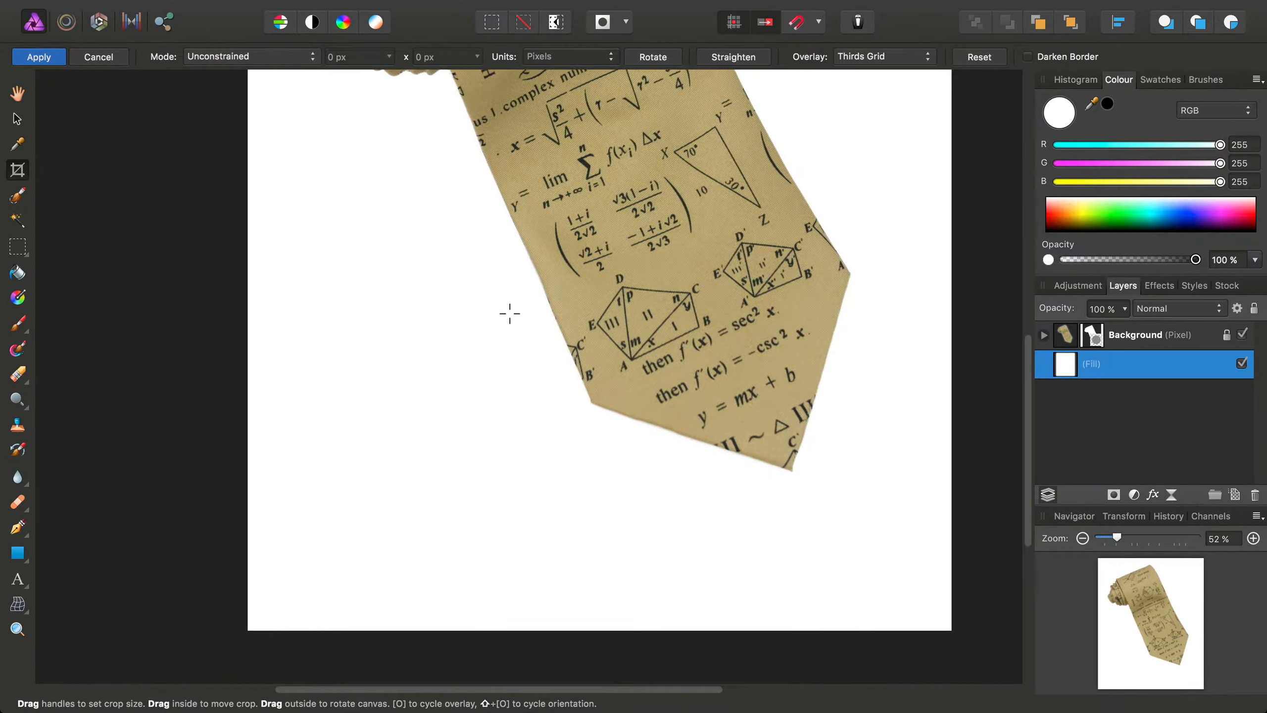
{"action": "left_click_drag", "start_coordinate": [600, 628], "coordinate": [599, 527]}
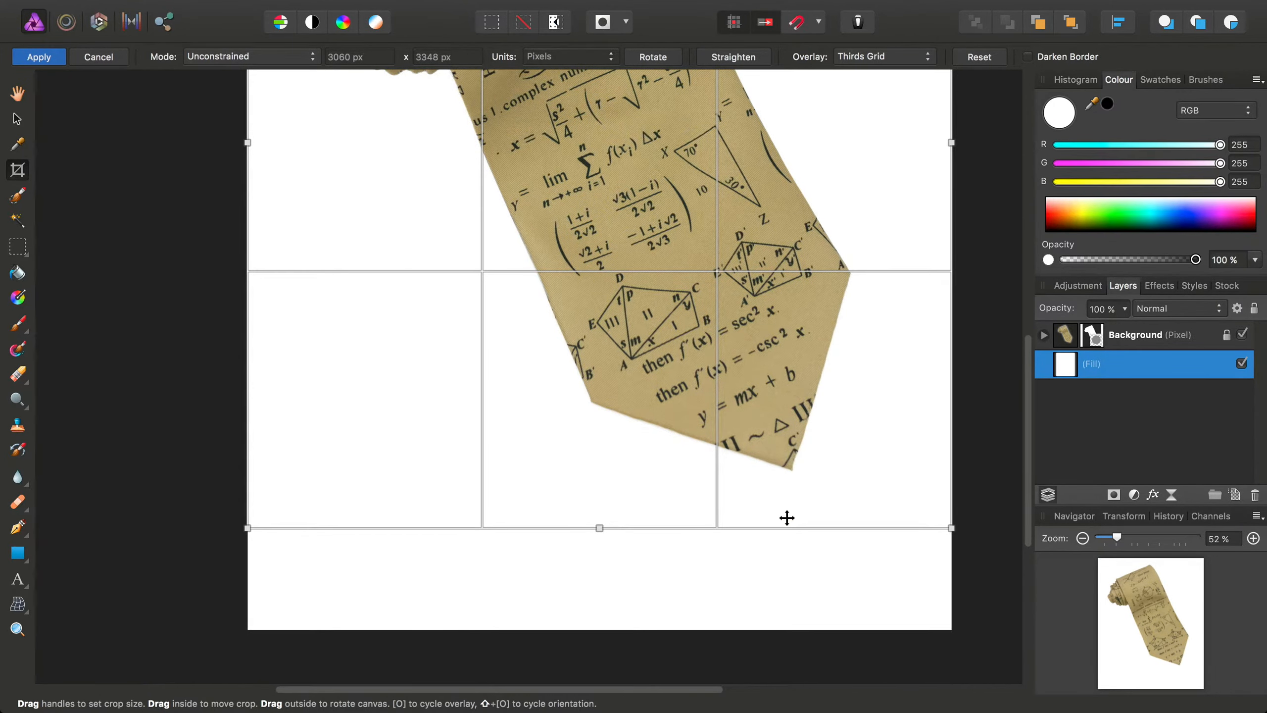
{"action": "scroll", "coordinate": [757, 405], "scroll_direction": "up", "scroll_amount": 10}
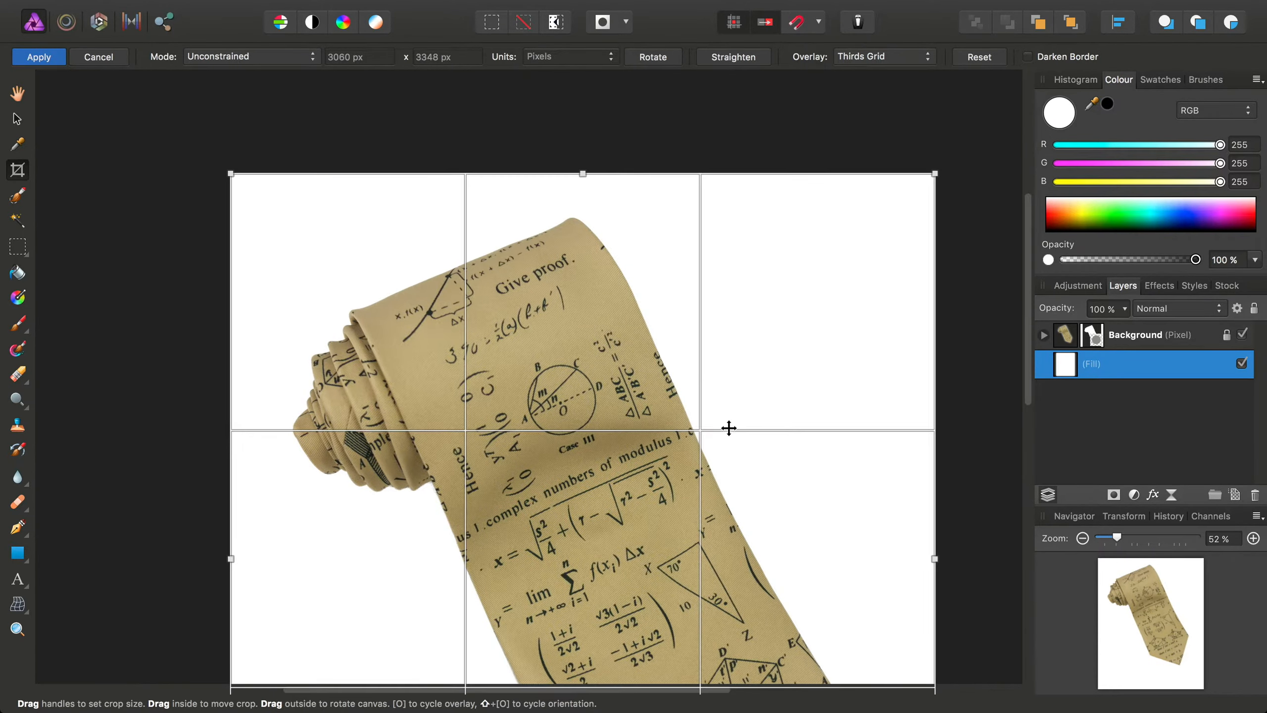
{"action": "scroll", "coordinate": [674, 362], "scroll_direction": "down", "scroll_amount": 9}
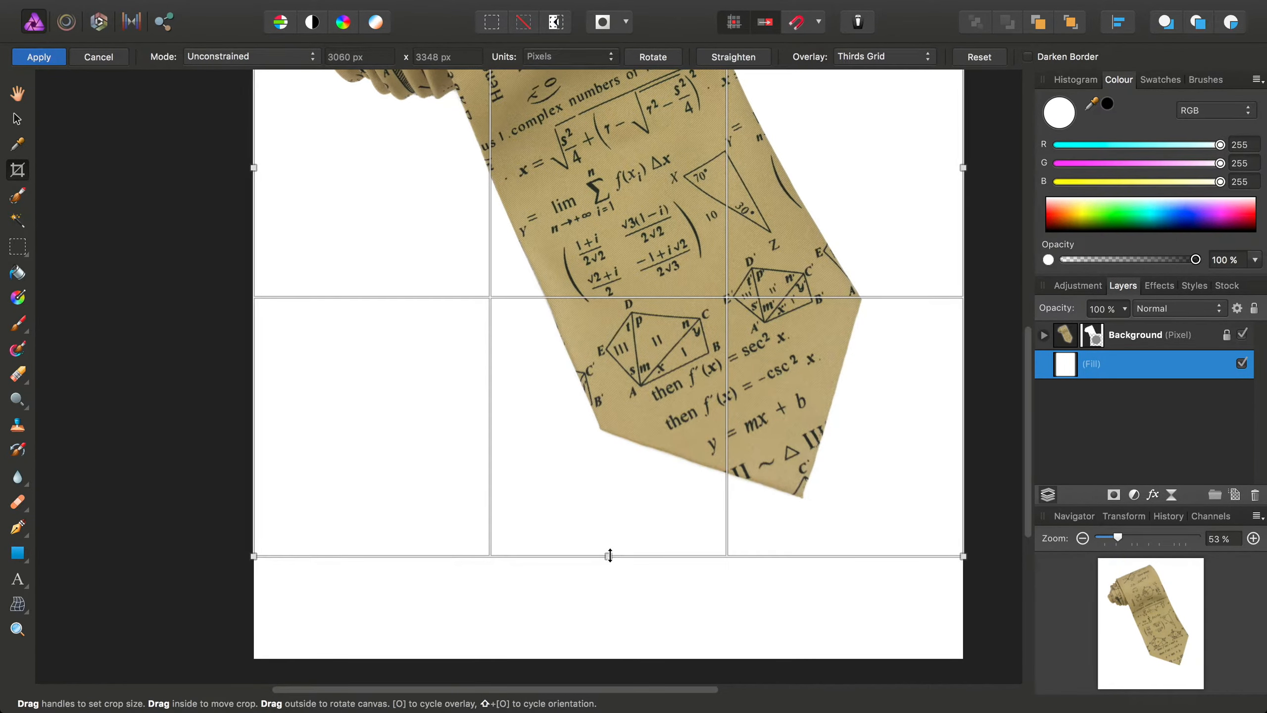
{"action": "left_click_drag", "start_coordinate": [610, 555], "coordinate": [608, 545]}
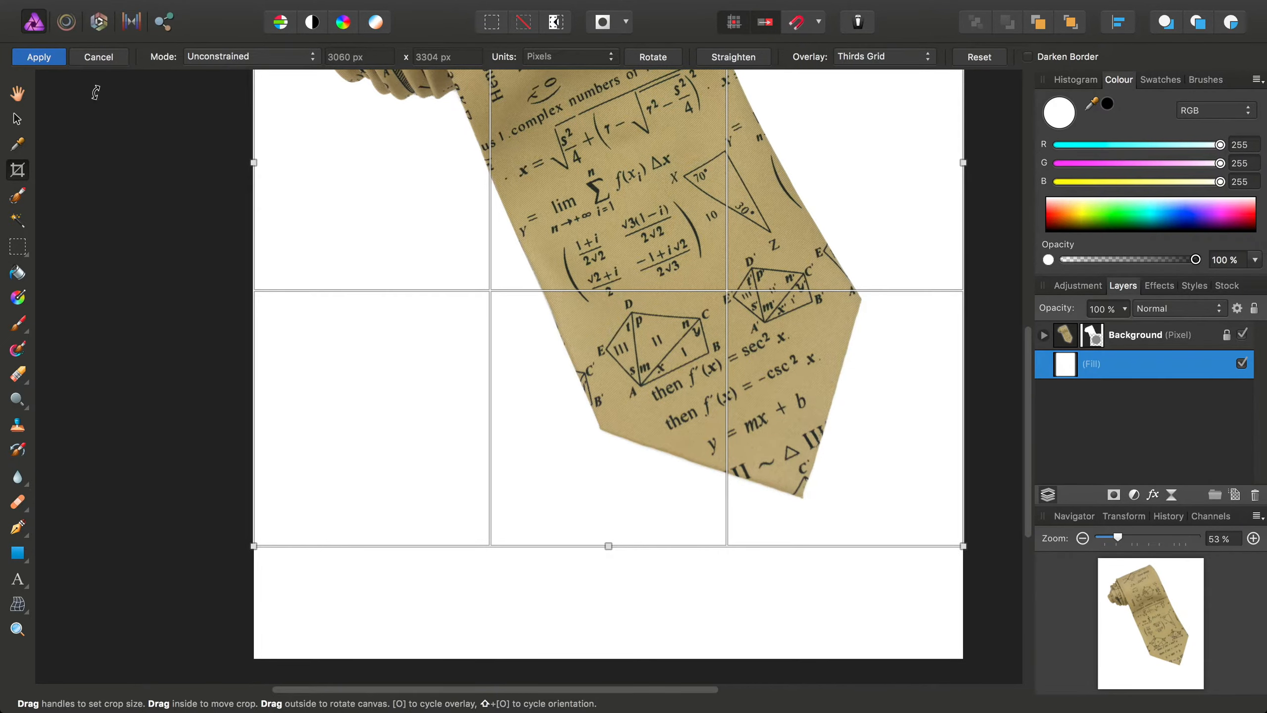
{"action": "left_click", "coordinate": [50, 59]}
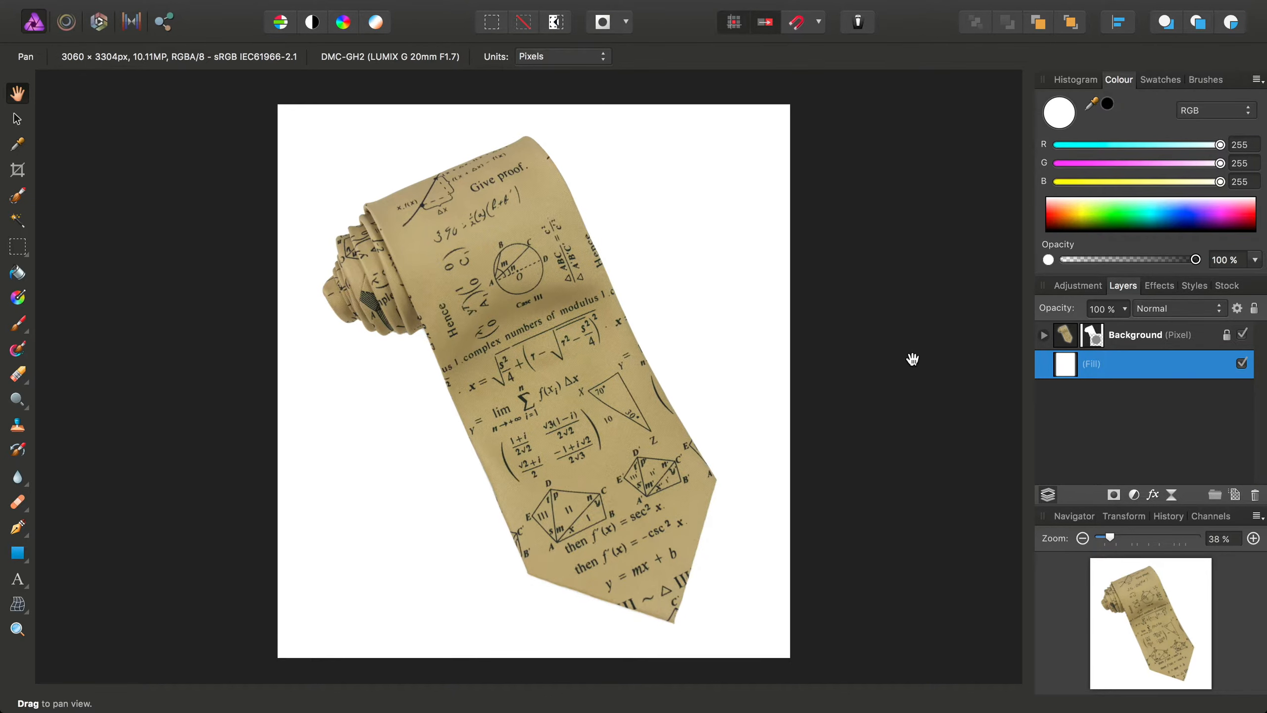
Step: Show the histogram and add a Curves adjustment layer above the Background layer
{"action": "left_click", "coordinate": [1087, 80]}
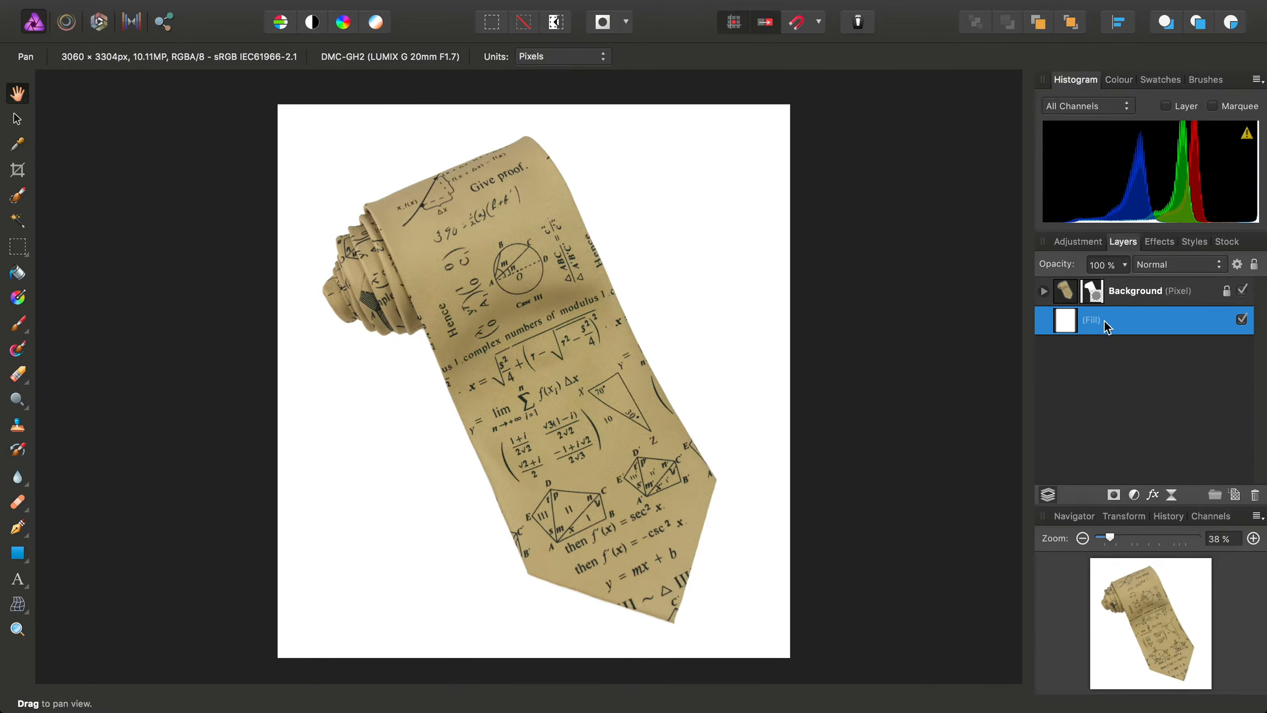
{"action": "left_click", "coordinate": [1150, 301]}
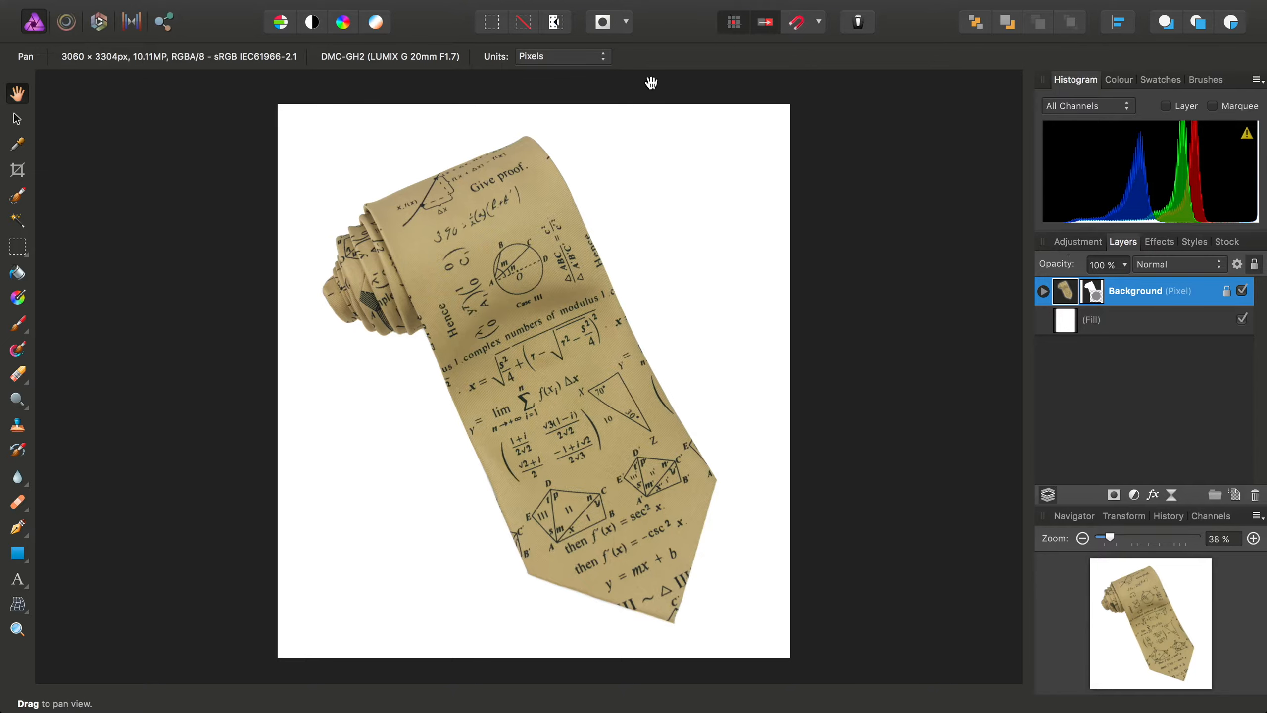
{"action": "left_click", "coordinate": [383, 9]}
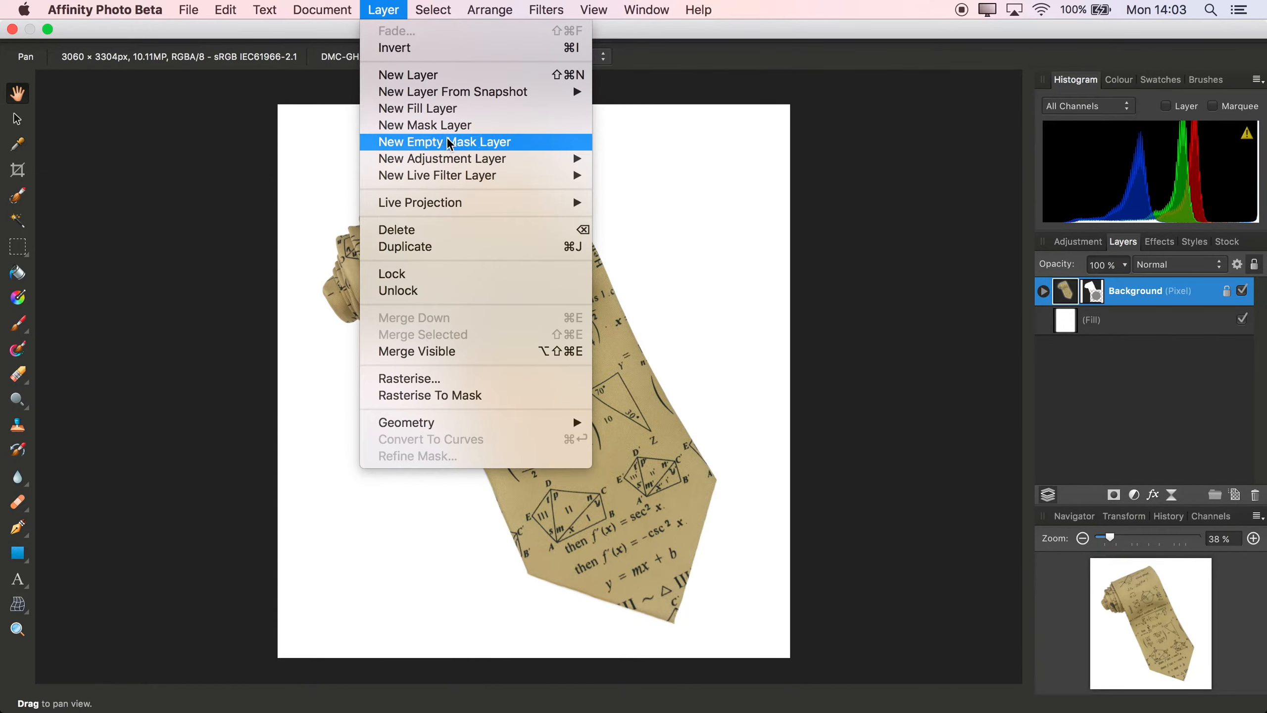
{"action": "mouse_move", "coordinate": [472, 164]}
{"action": "left_click", "coordinate": [653, 252]}
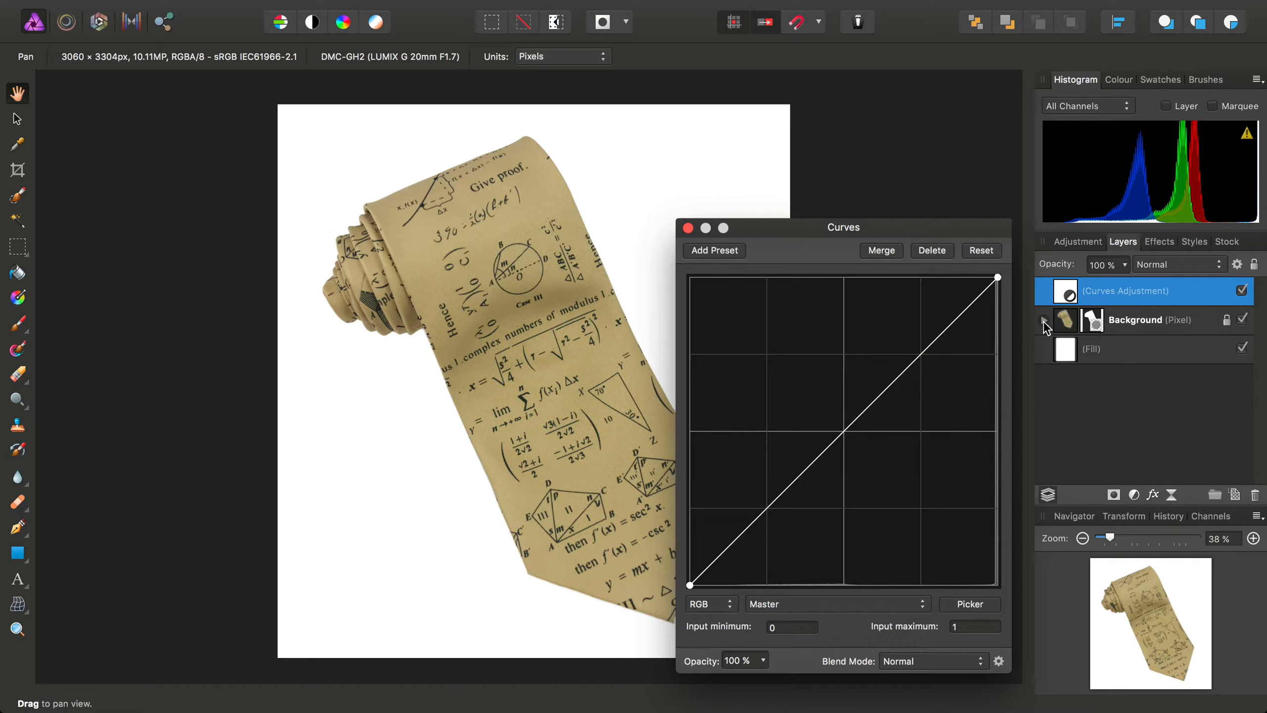
{"action": "left_click_drag", "start_coordinate": [883, 233], "coordinate": [929, 111]}
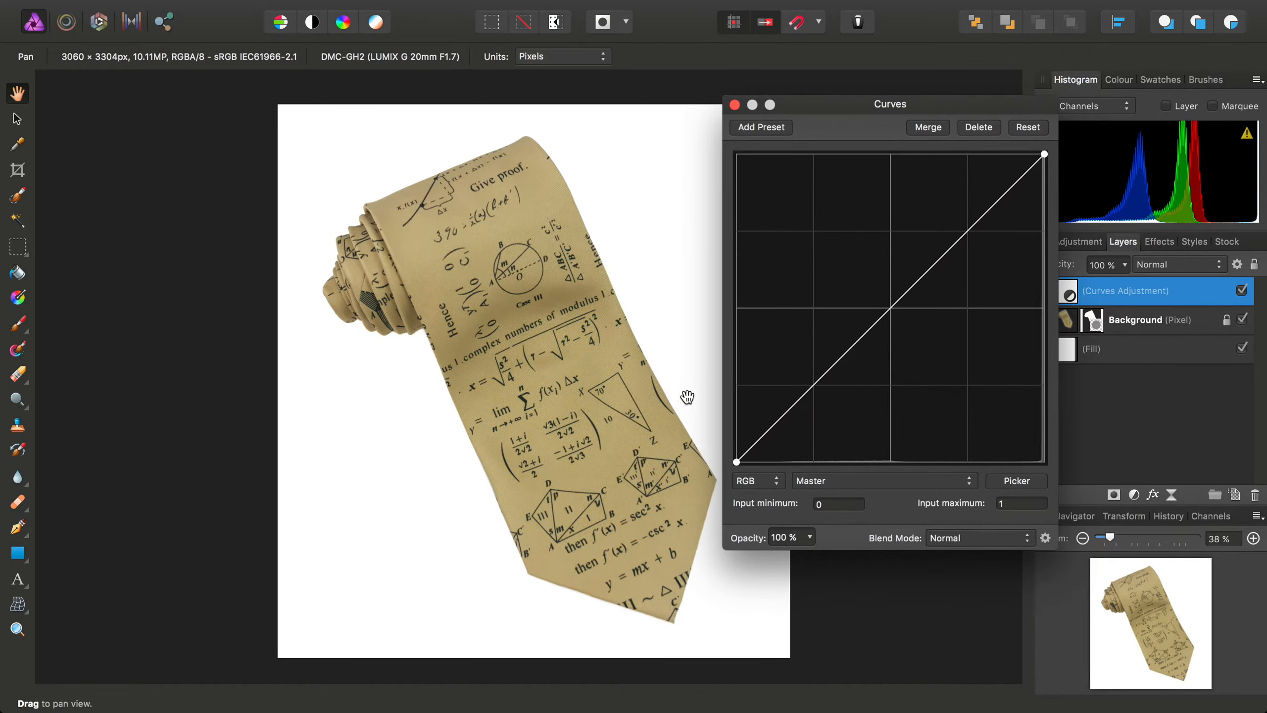
Step: Reduce green in the Curves adjustment by shifting the Green channel's black point slightly inward along the baseline
{"action": "left_click", "coordinate": [833, 481]}
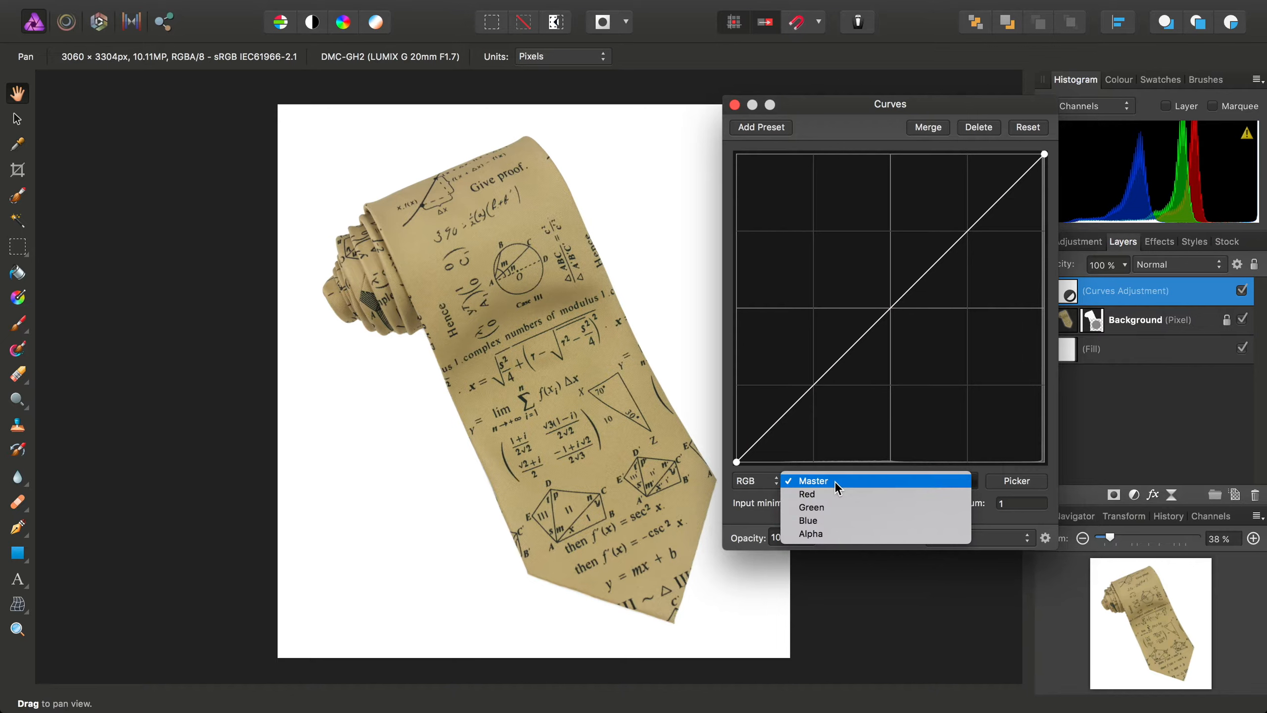
{"action": "left_click", "coordinate": [819, 507]}
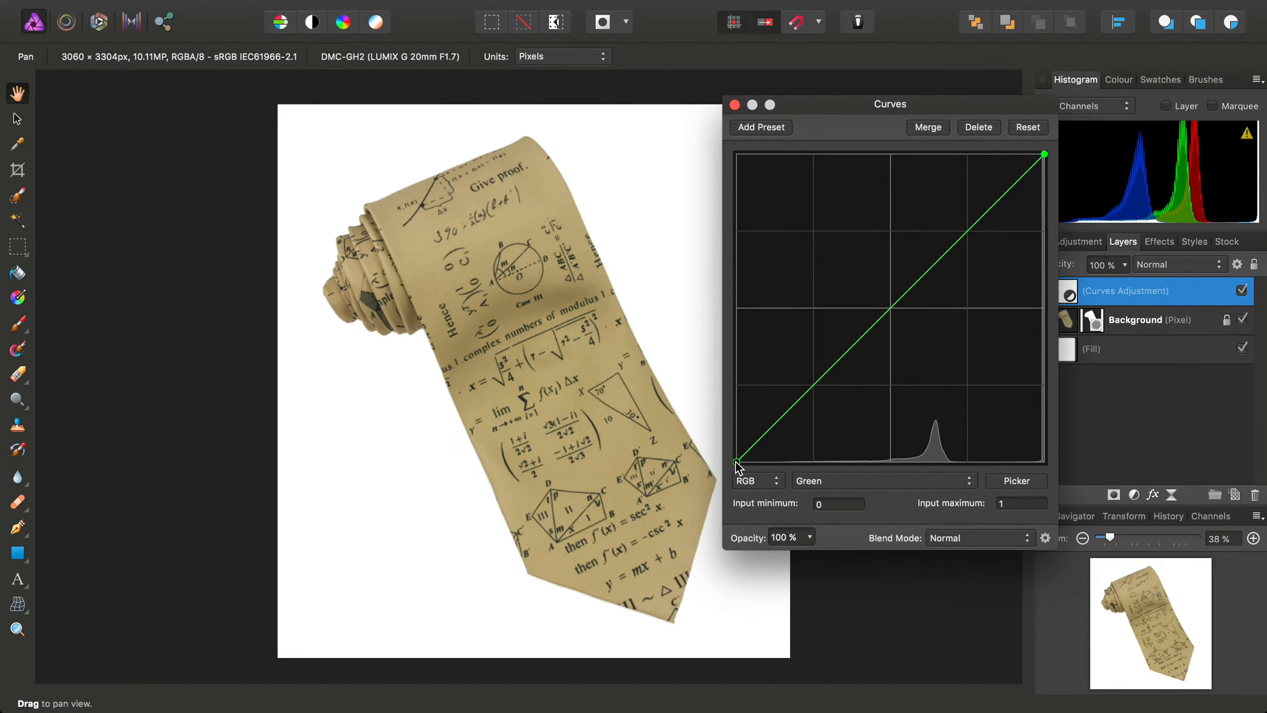
{"action": "left_click_drag", "start_coordinate": [737, 464], "coordinate": [752, 474]}
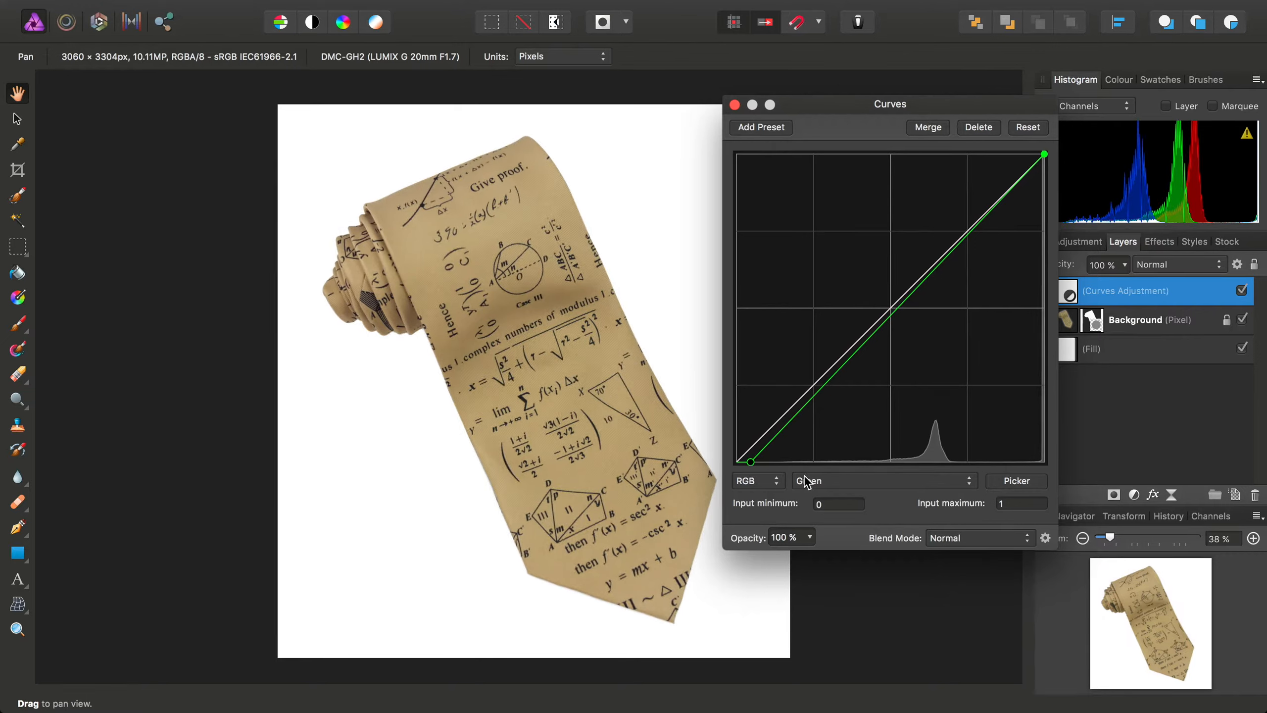
Step: Boost blue by moving the Blue channel's white point moderately inward along the upper edge, and close the Curves settings
{"action": "left_click", "coordinate": [831, 480]}
{"action": "left_click", "coordinate": [827, 493]}
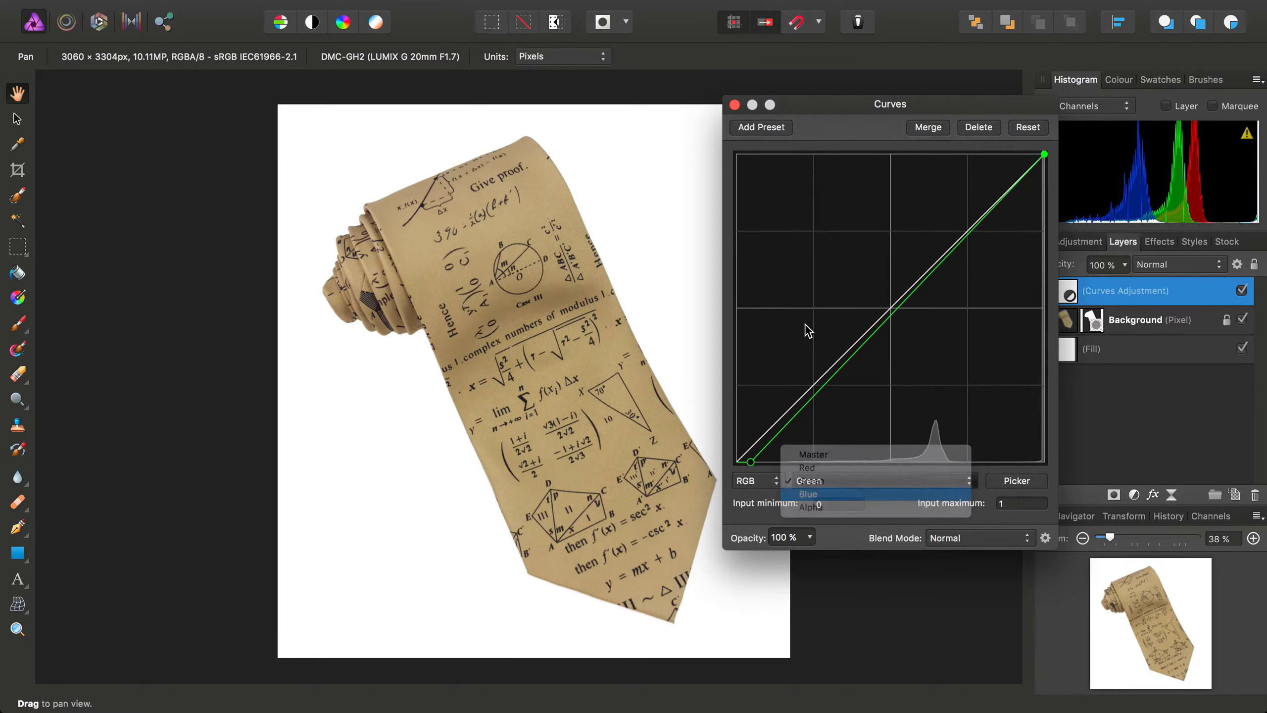
{"action": "left_click_drag", "start_coordinate": [1045, 156], "coordinate": [997, 156]}
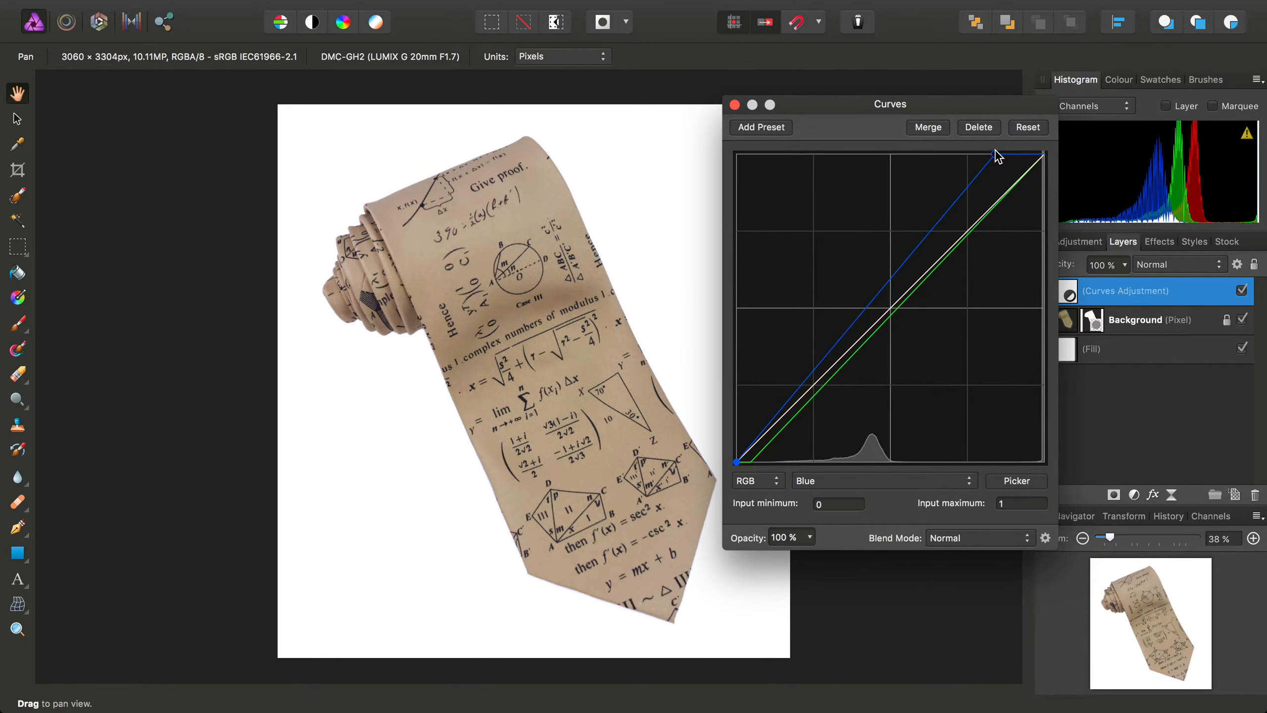
{"action": "scroll", "coordinate": [529, 341], "scroll_direction": "up", "scroll_amount": 5}
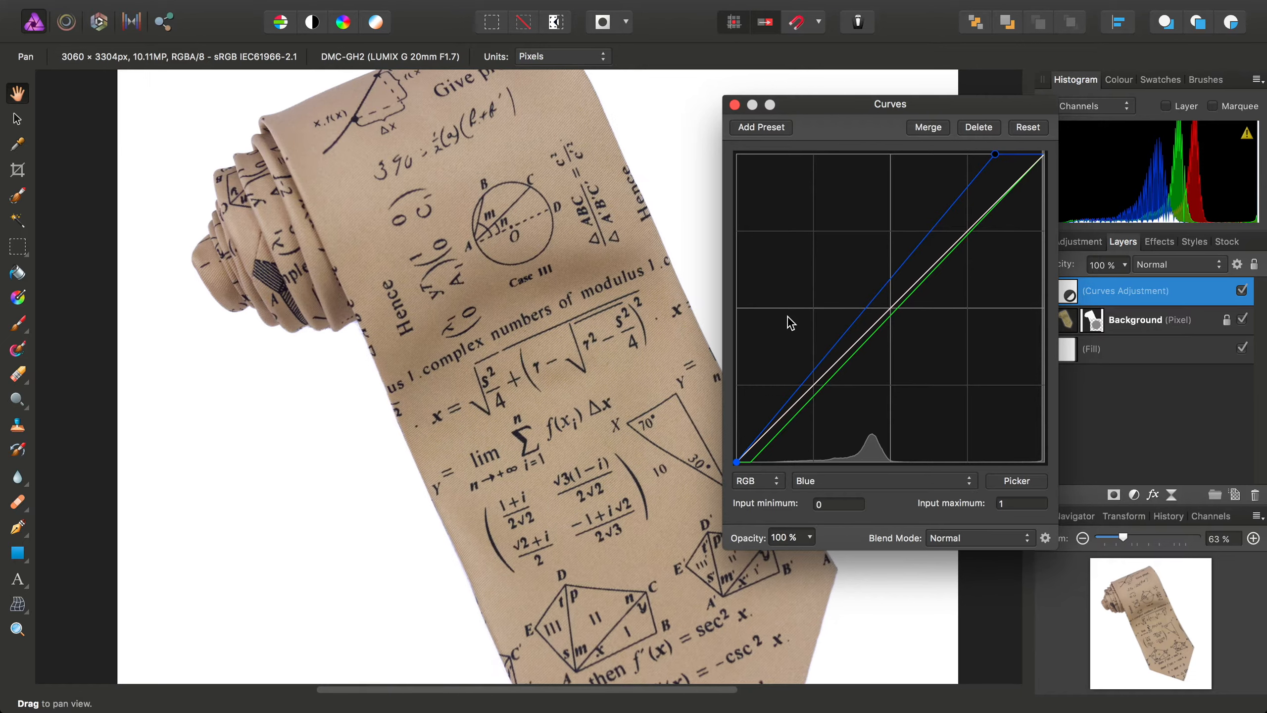
{"action": "left_click_drag", "start_coordinate": [996, 153], "coordinate": [1009, 153]}
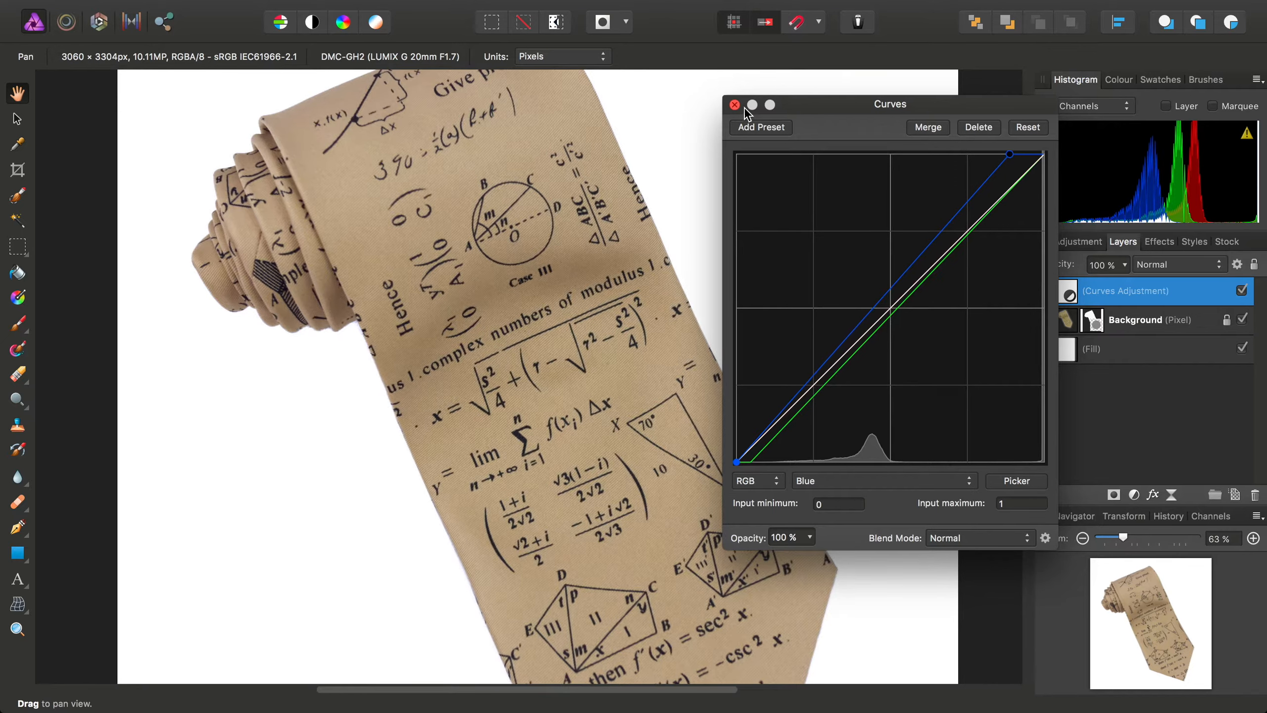
{"action": "left_click", "coordinate": [734, 105]}
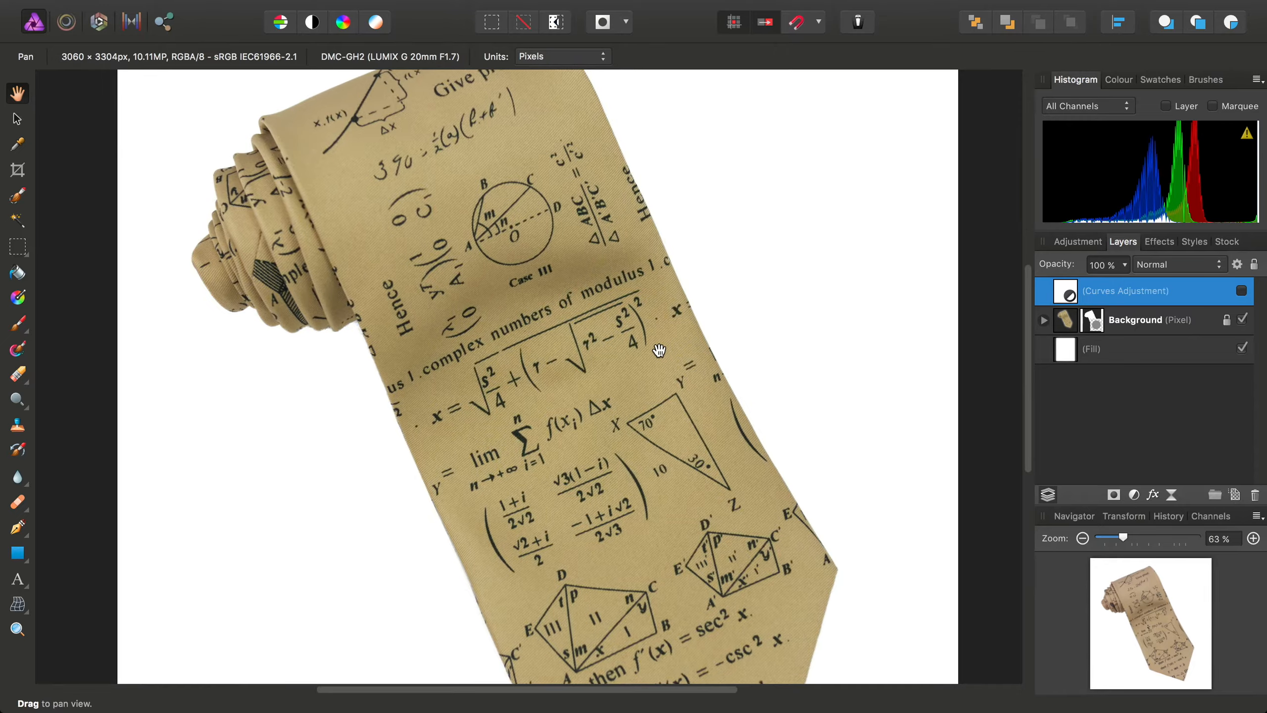
Step: Compare the tie's colour with the Curves adjustment hidden and shown
{"action": "left_click_drag", "start_coordinate": [659, 350], "coordinate": [651, 311]}
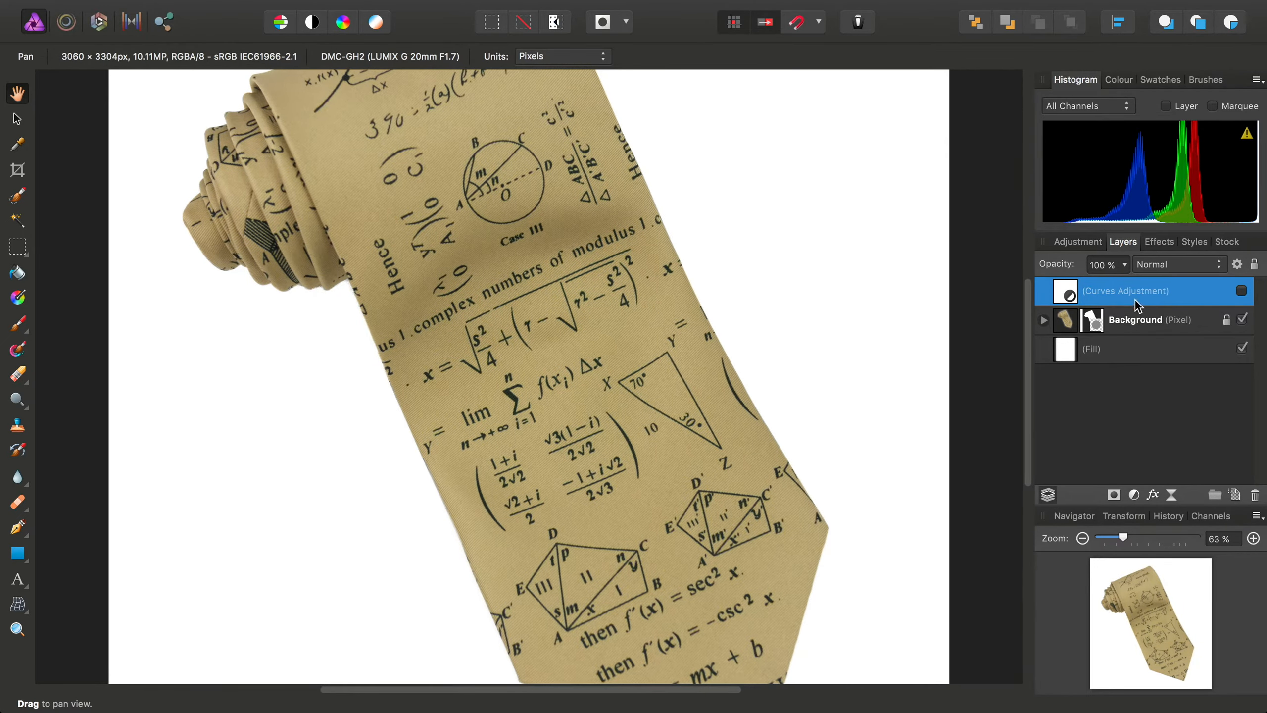
{"action": "left_click", "coordinate": [1242, 291]}
{"action": "scroll", "coordinate": [736, 292], "scroll_direction": "up", "scroll_amount": 3}
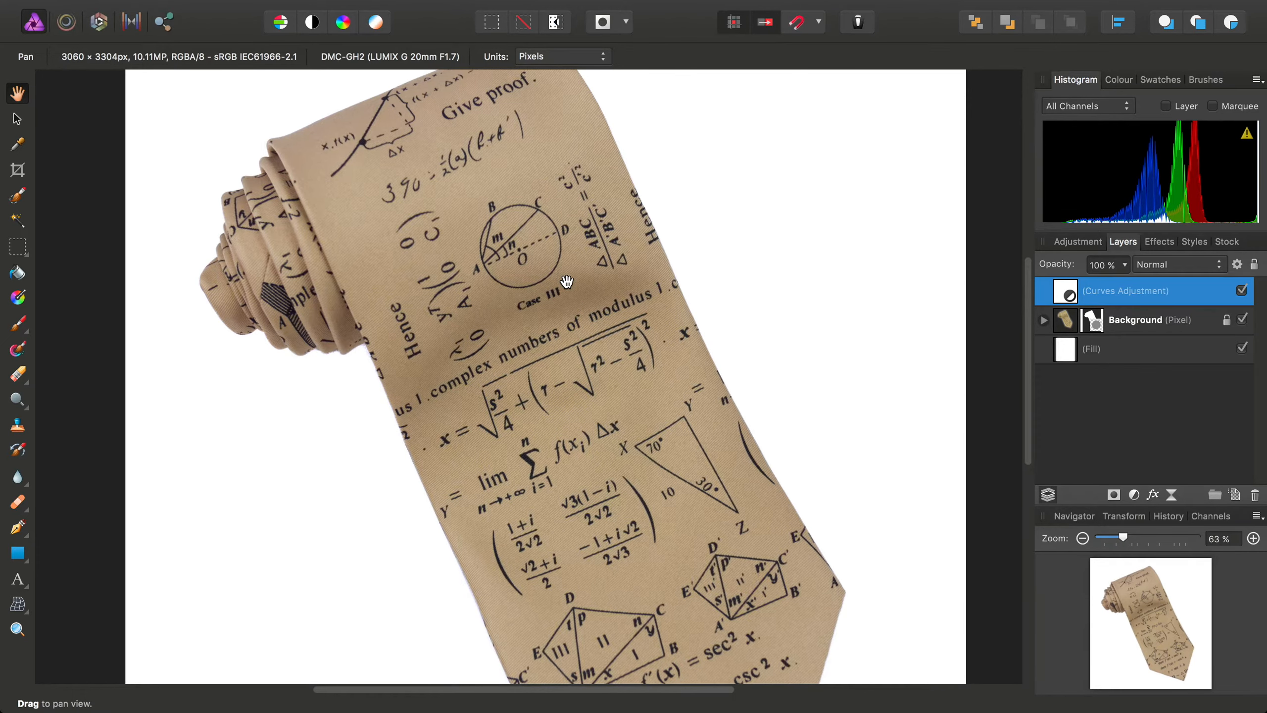
{"action": "scroll", "coordinate": [566, 282], "scroll_direction": "down", "scroll_amount": 3}
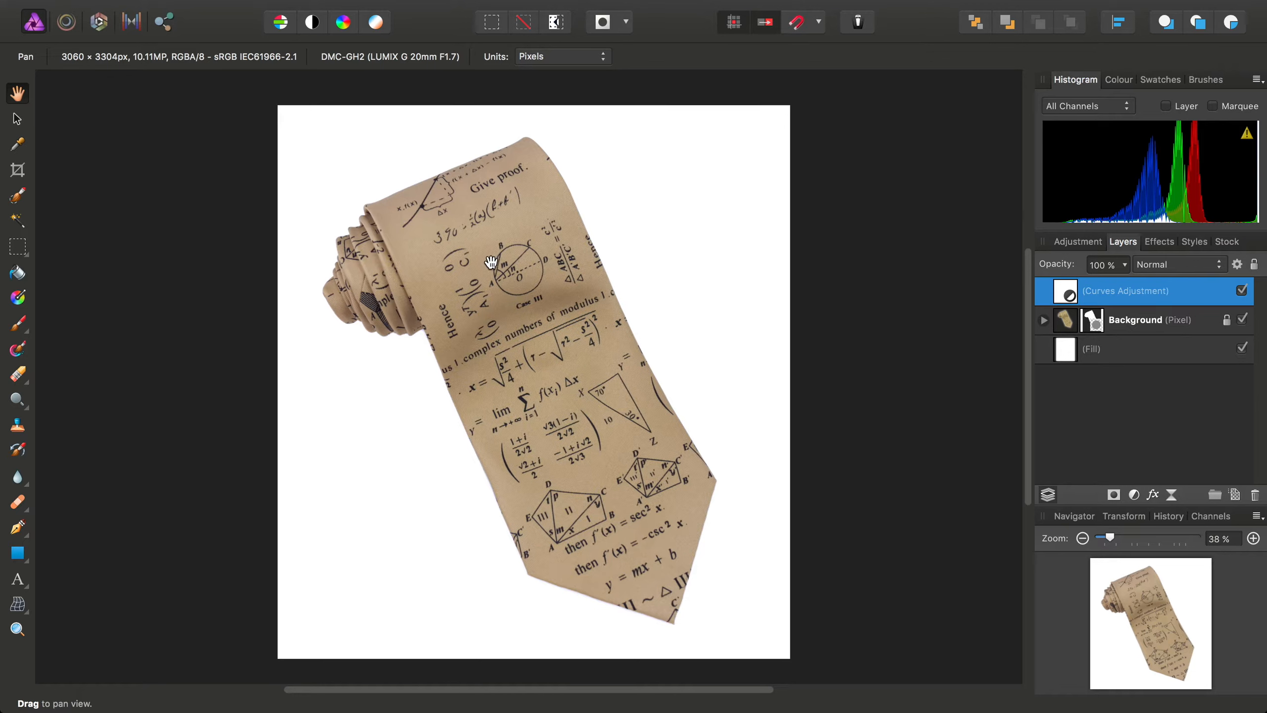
Step: Add a live Clarity filter to the Background layer with a 100 px radius
{"action": "left_click", "coordinate": [1135, 325]}
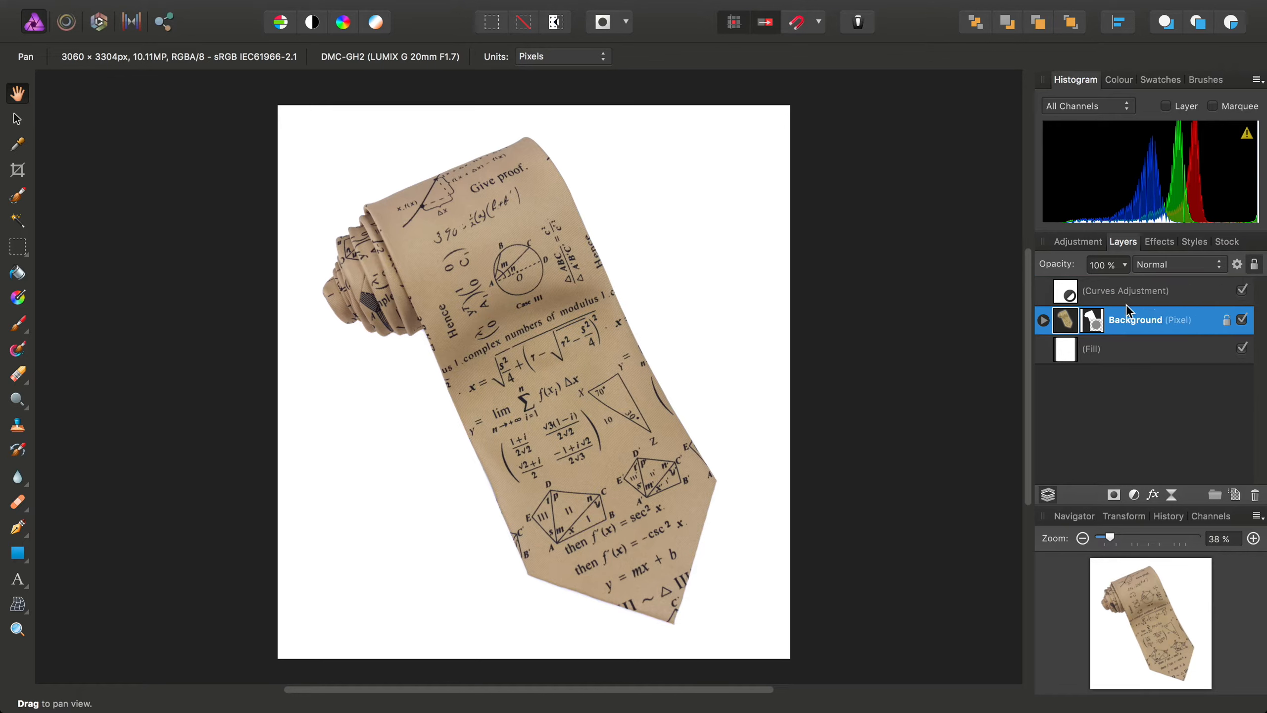
{"action": "left_click", "coordinate": [1043, 320]}
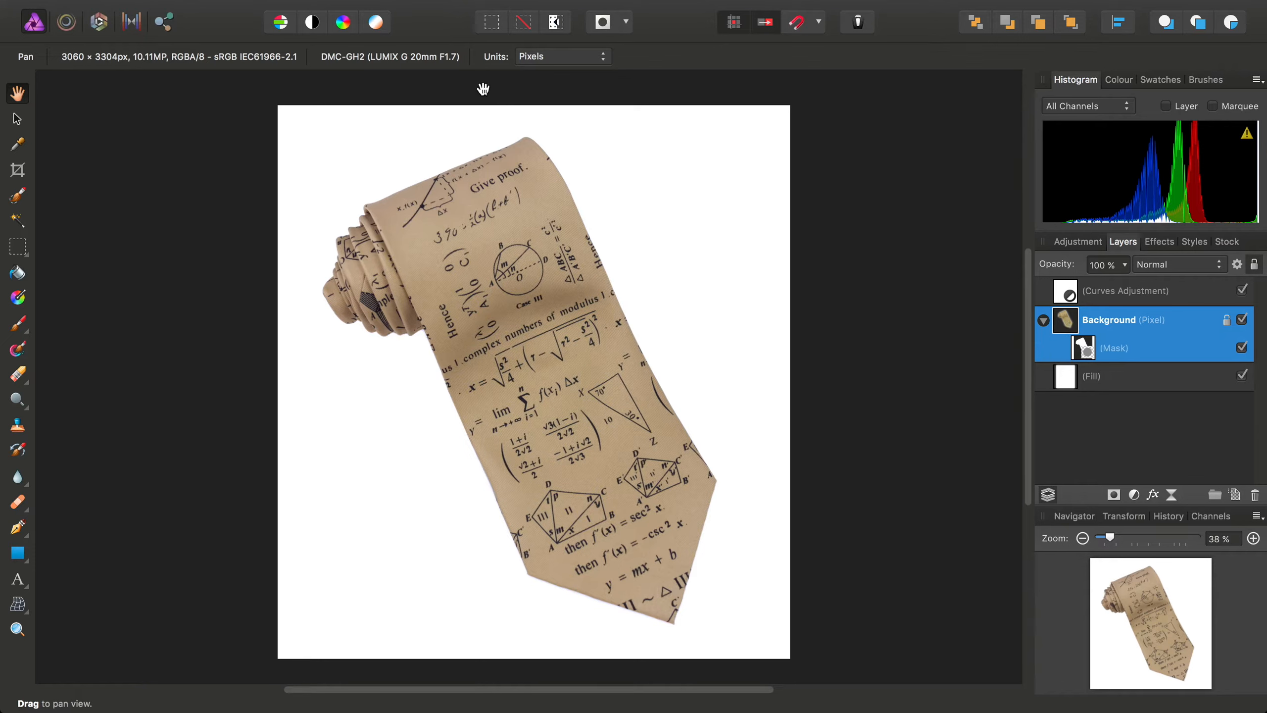
{"action": "left_click", "coordinate": [383, 10]}
{"action": "mouse_move", "coordinate": [484, 177]}
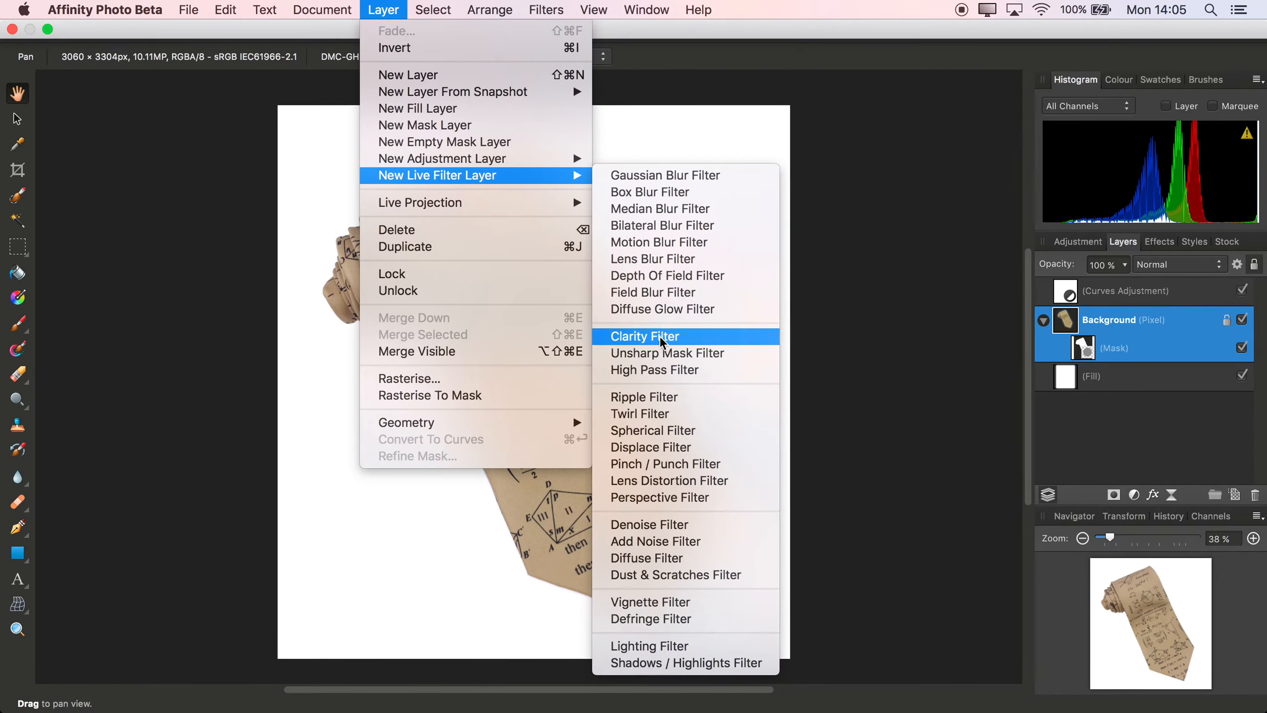
{"action": "left_click", "coordinate": [645, 338]}
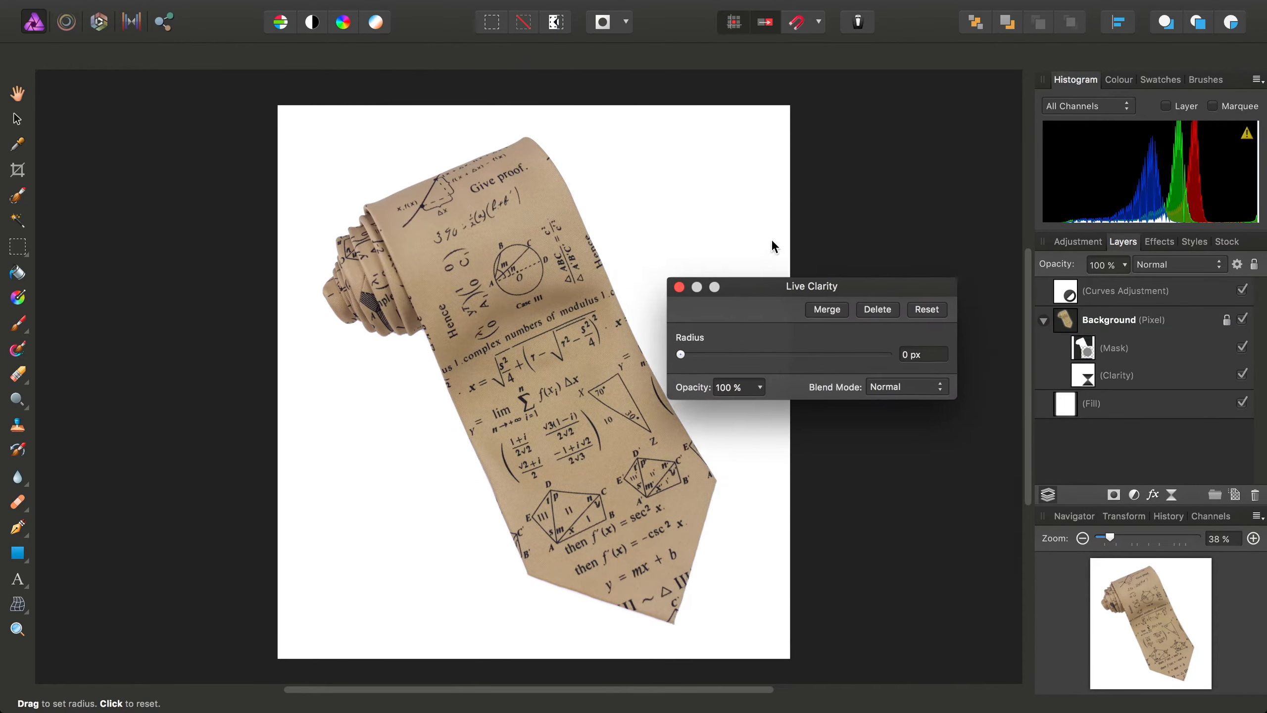
{"action": "left_click_drag", "start_coordinate": [783, 286], "coordinate": [786, 155]}
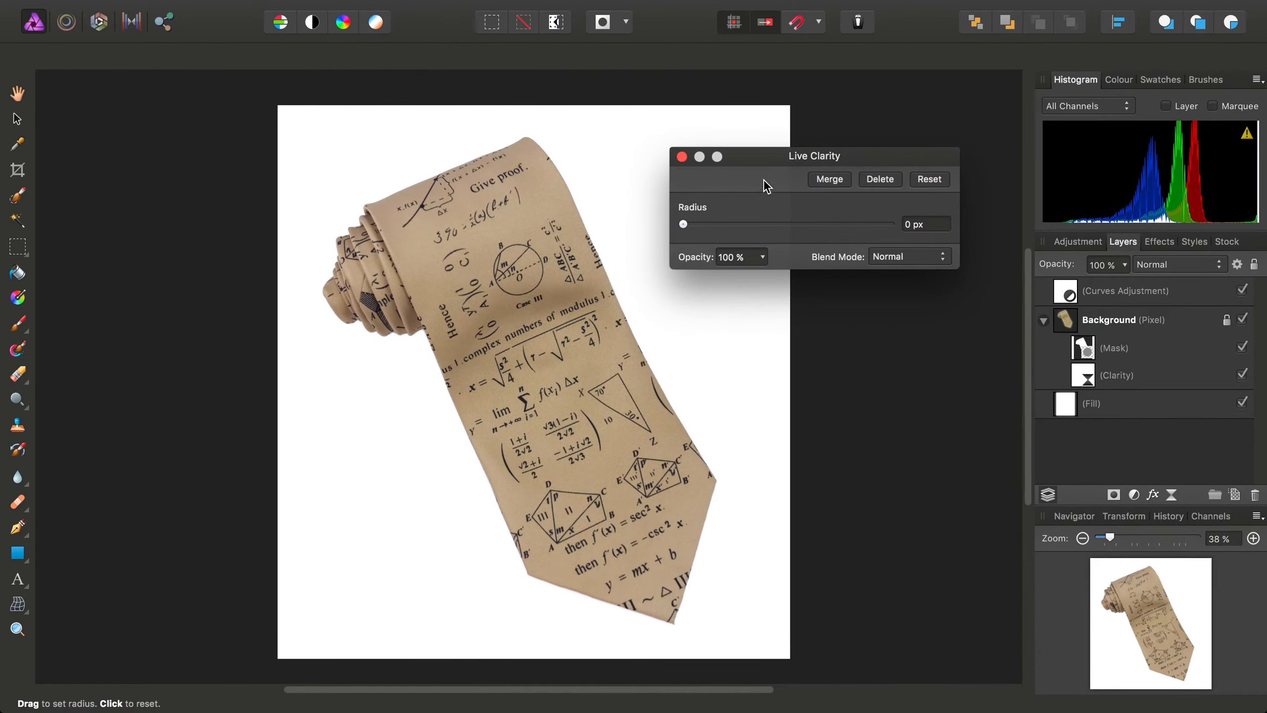
{"action": "left_click_drag", "start_coordinate": [709, 225], "coordinate": [907, 231]}
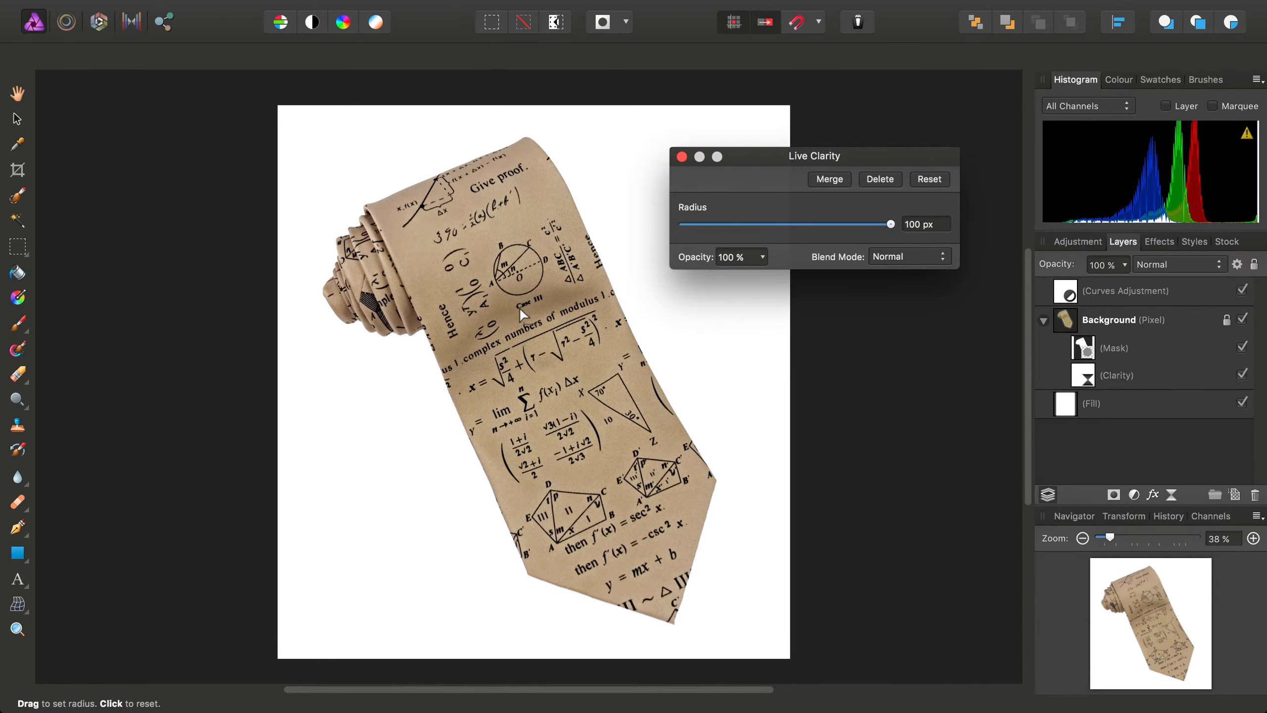
Step: Inspect the tie's fabric up close and set the Clarity filter's blend mode to Darken
{"action": "scroll", "coordinate": [519, 345], "scroll_direction": "up", "scroll_amount": 5}
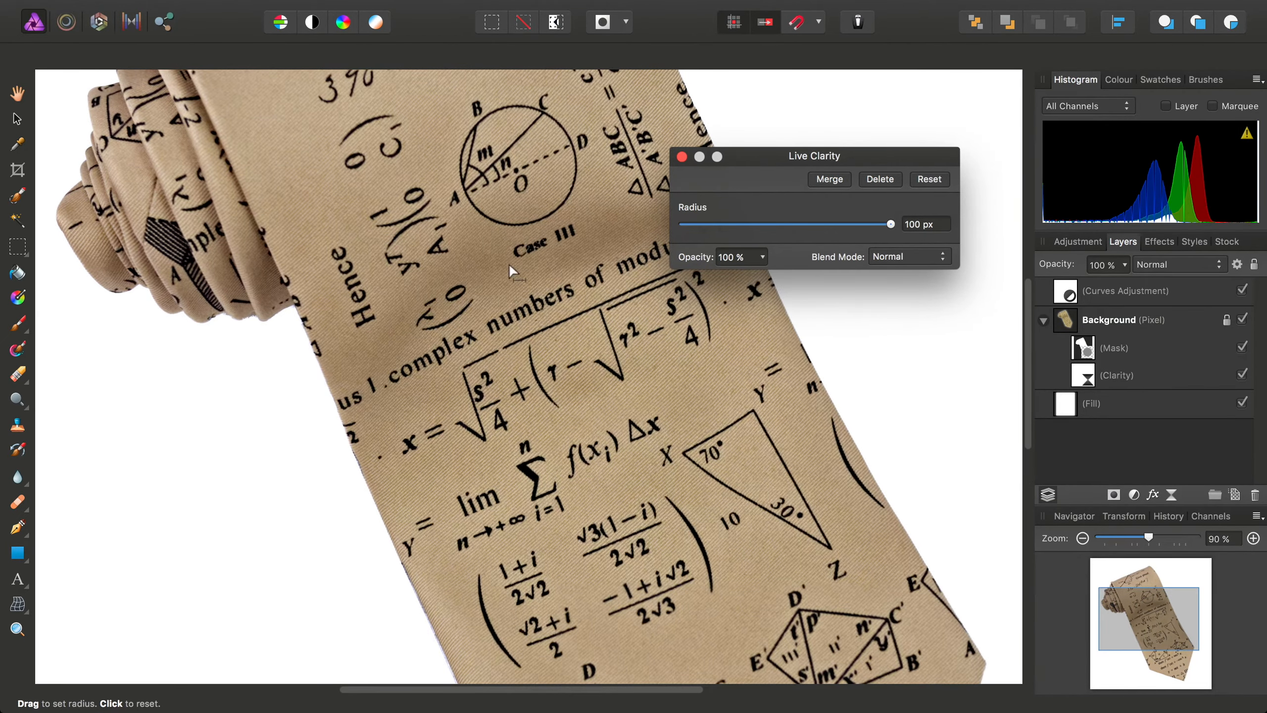
{"action": "scroll", "coordinate": [509, 270], "scroll_direction": "up", "scroll_amount": 5}
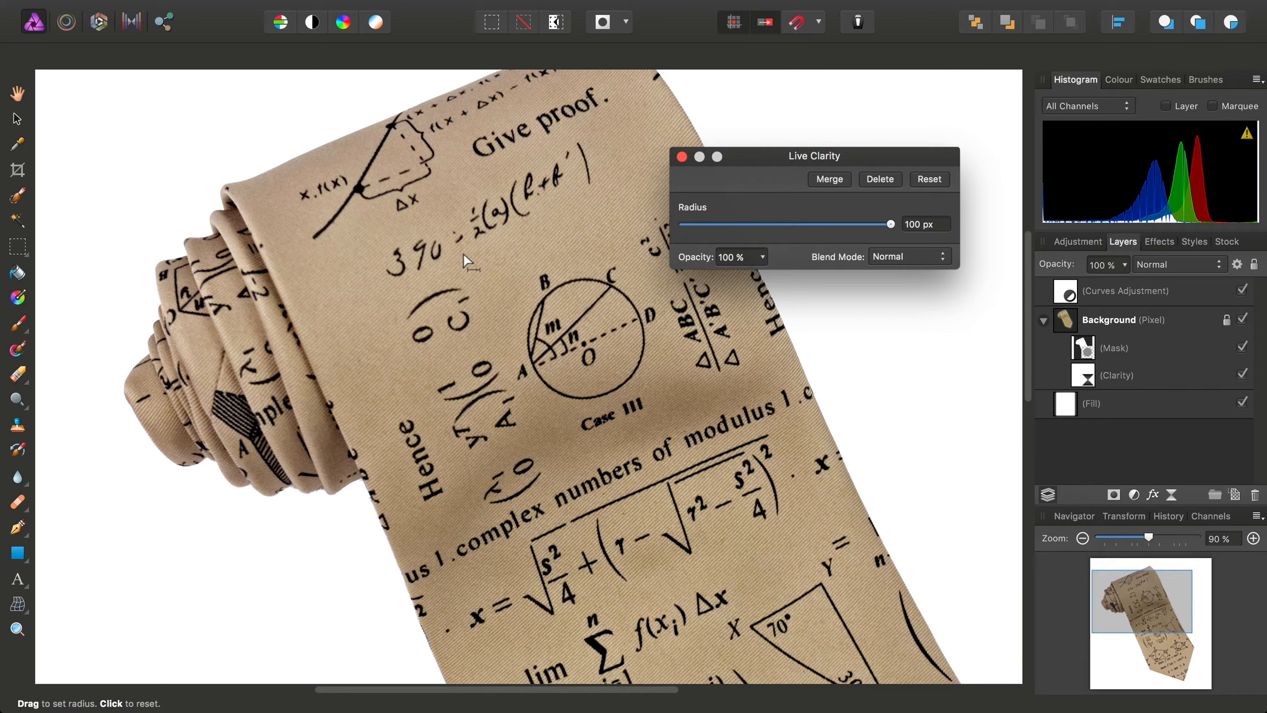
{"action": "left_click", "coordinate": [907, 257]}
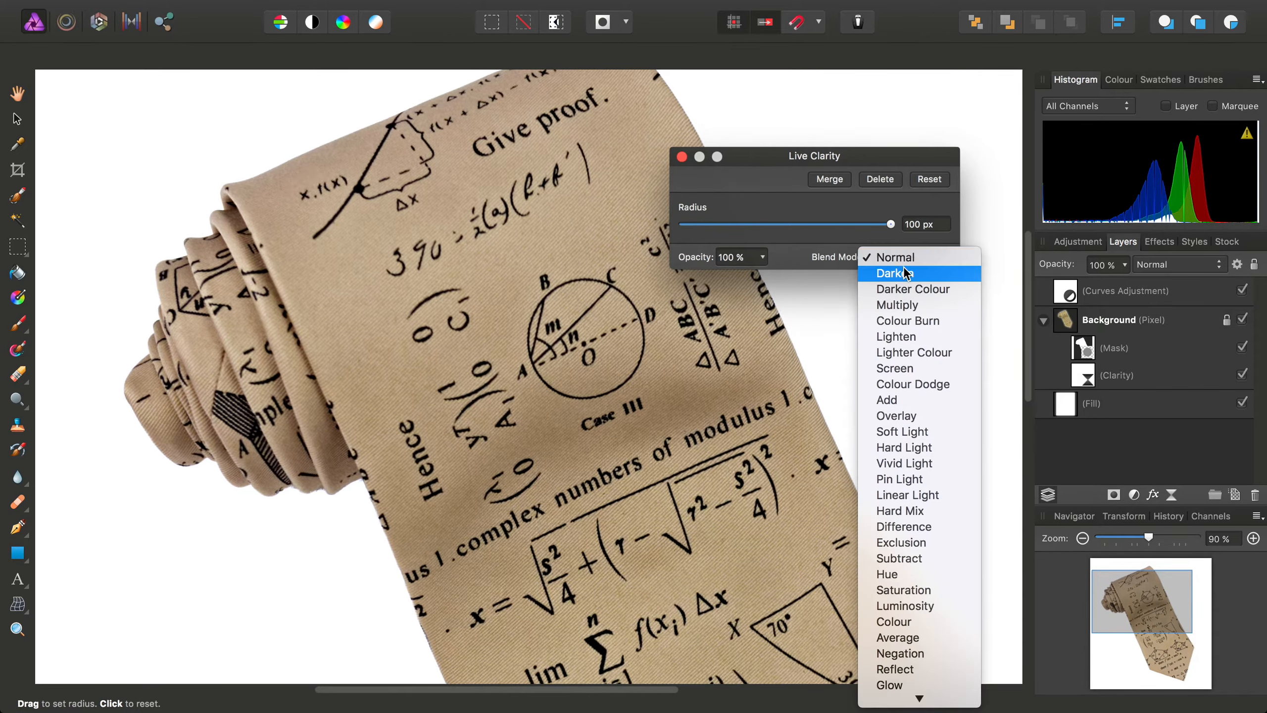
{"action": "left_click", "coordinate": [912, 272]}
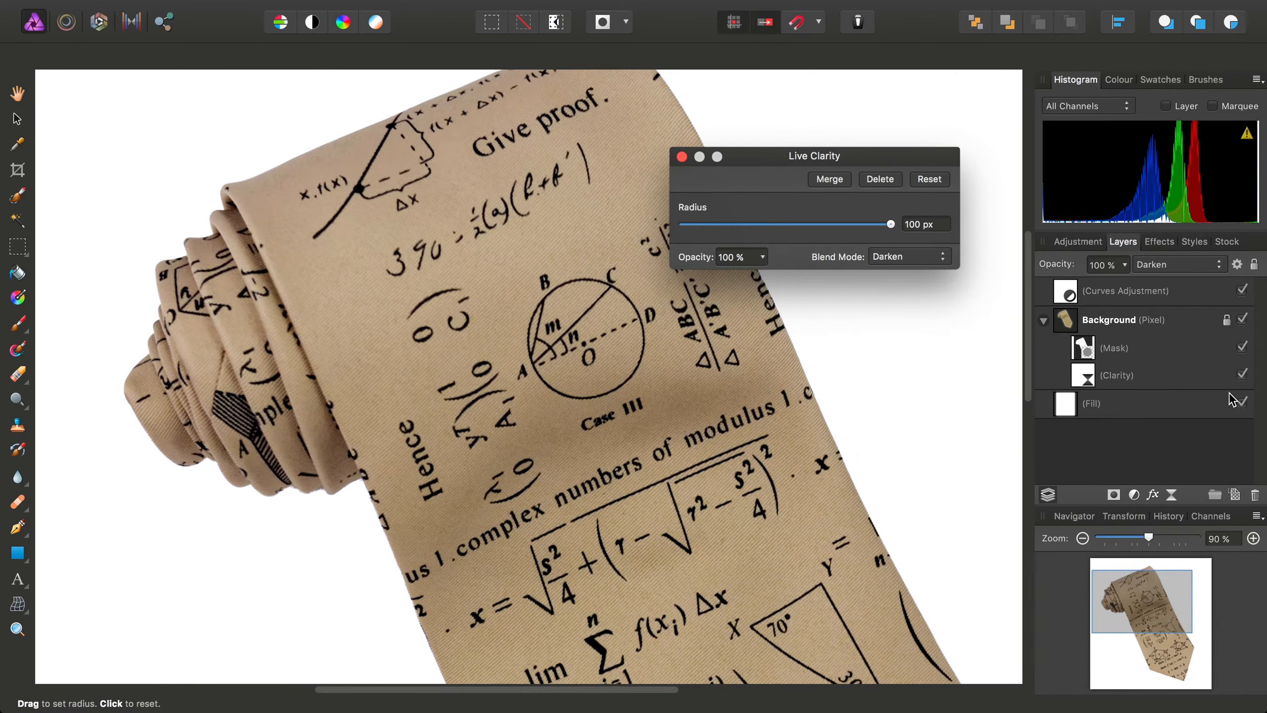
Step: Compare the tie with the Clarity filter hidden and shown, and close the filter's settings
{"action": "left_click", "coordinate": [1243, 375]}
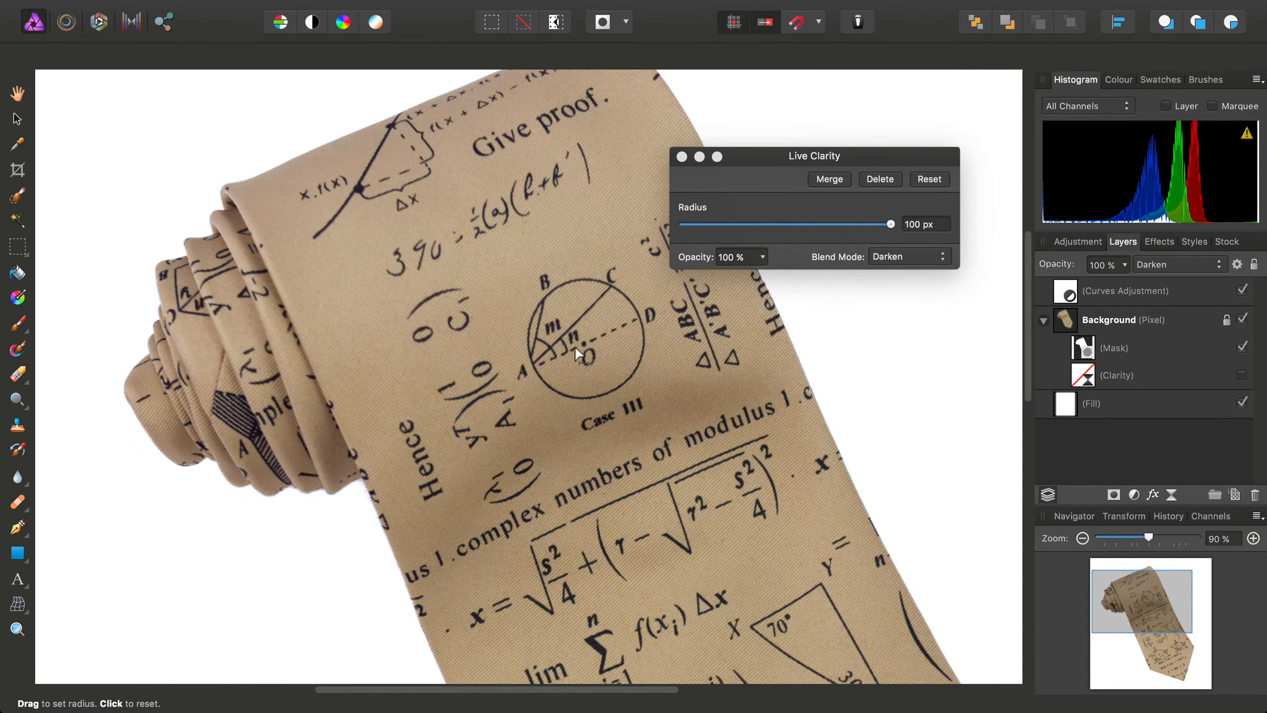
{"action": "left_click", "coordinate": [1242, 375]}
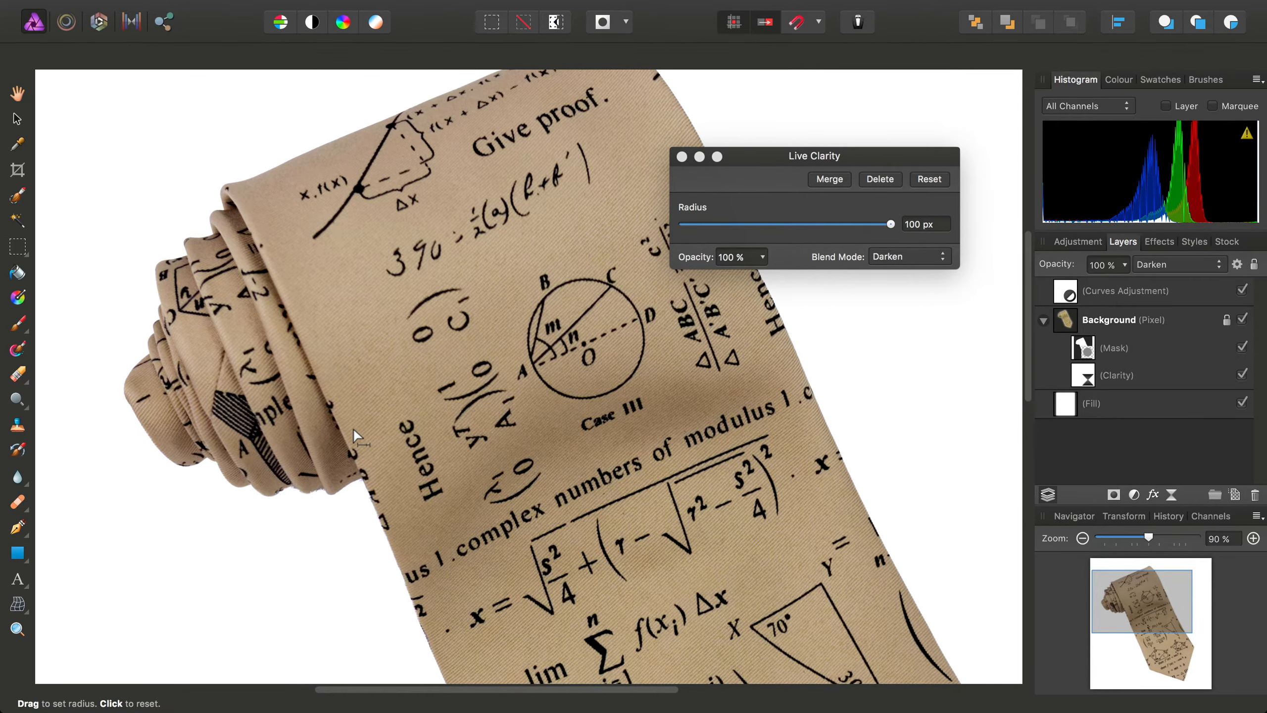
{"action": "left_click", "coordinate": [682, 157]}
Step: Add a live Unsharp Mask filter to the Background layer and move its settings clear of the tie's lower part
{"action": "left_click_drag", "start_coordinate": [709, 470], "coordinate": [570, 119]}
{"action": "left_click_drag", "start_coordinate": [596, 327], "coordinate": [692, 238]}
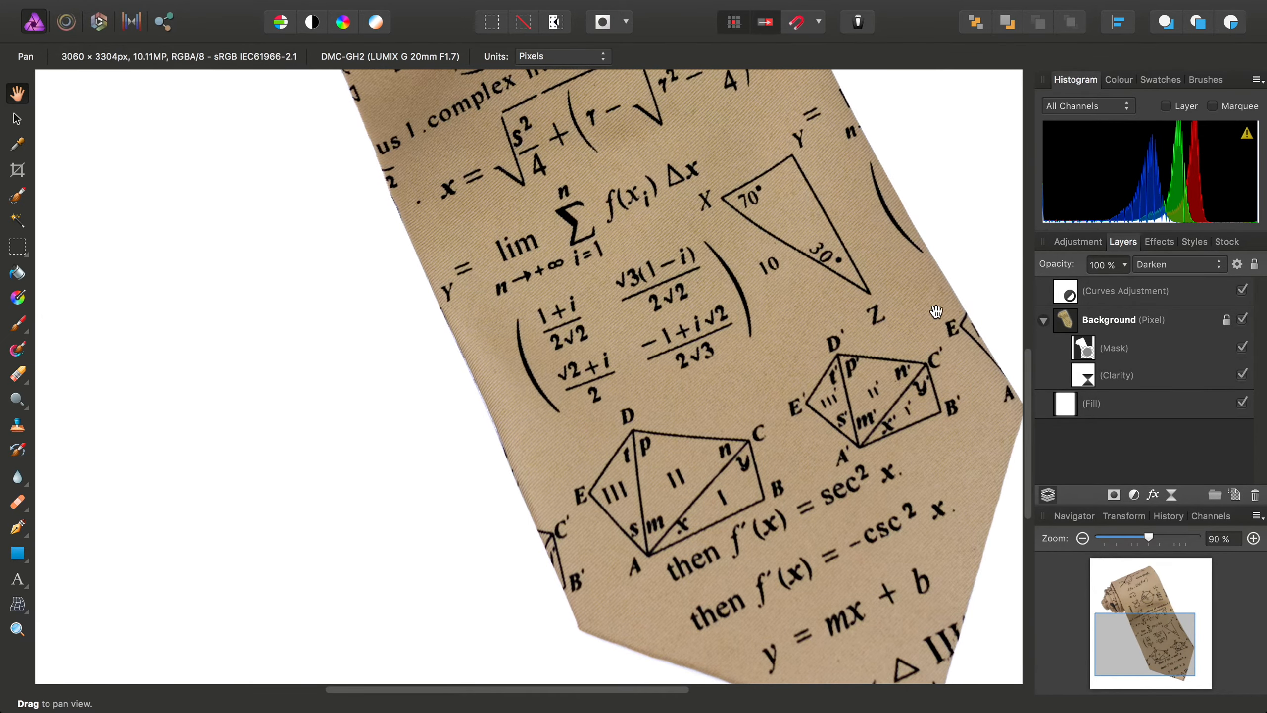
{"action": "left_click", "coordinate": [1098, 325]}
{"action": "left_click_drag", "start_coordinate": [748, 280], "coordinate": [739, 373]}
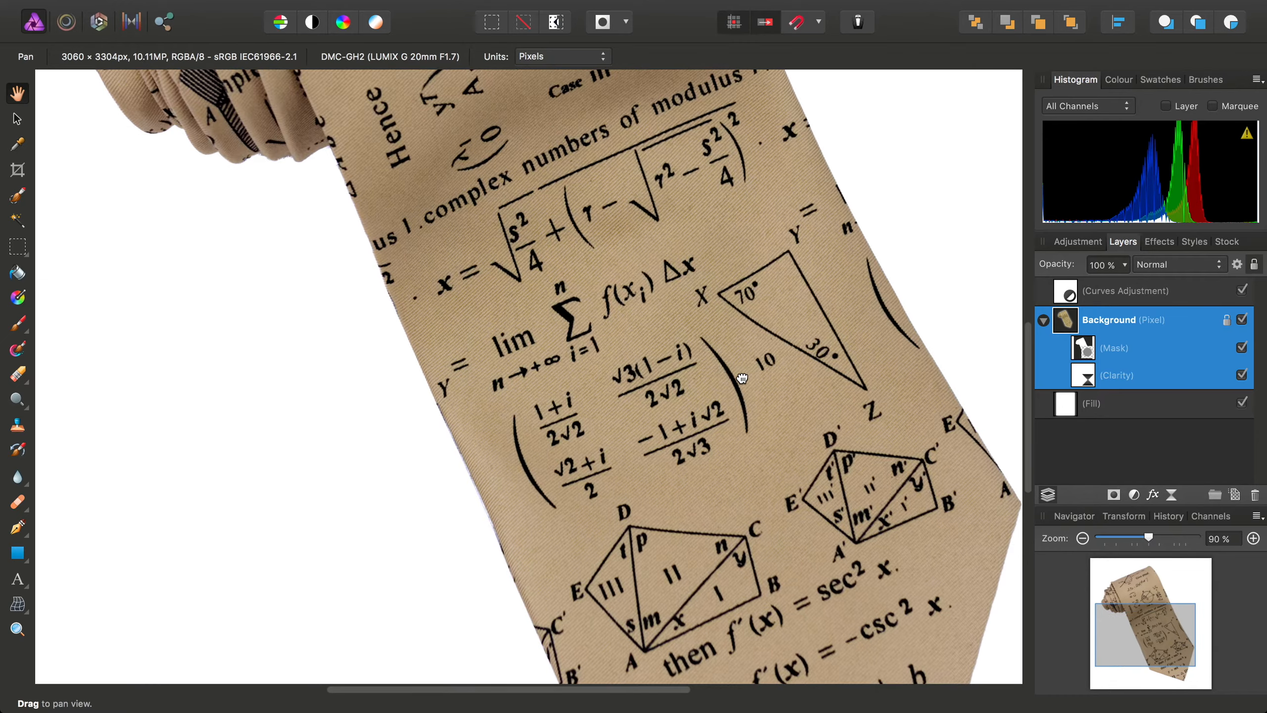
{"action": "left_click", "coordinate": [383, 10]}
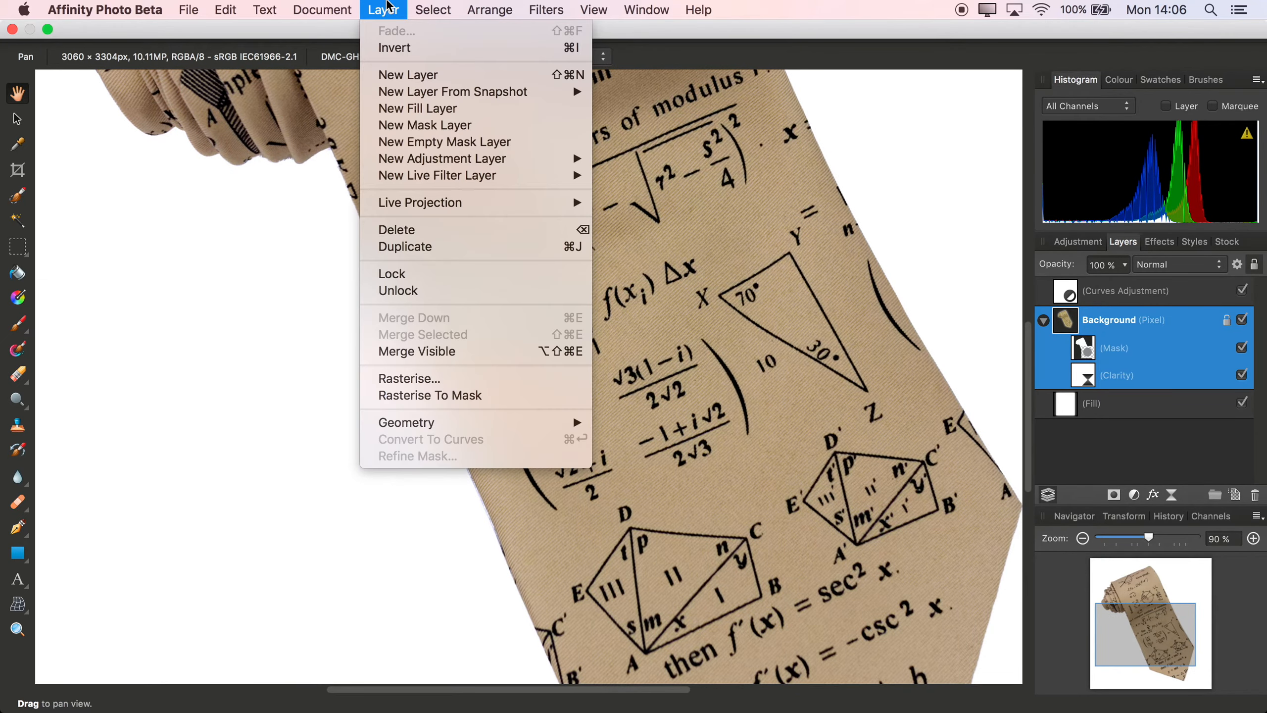
{"action": "mouse_move", "coordinate": [464, 178]}
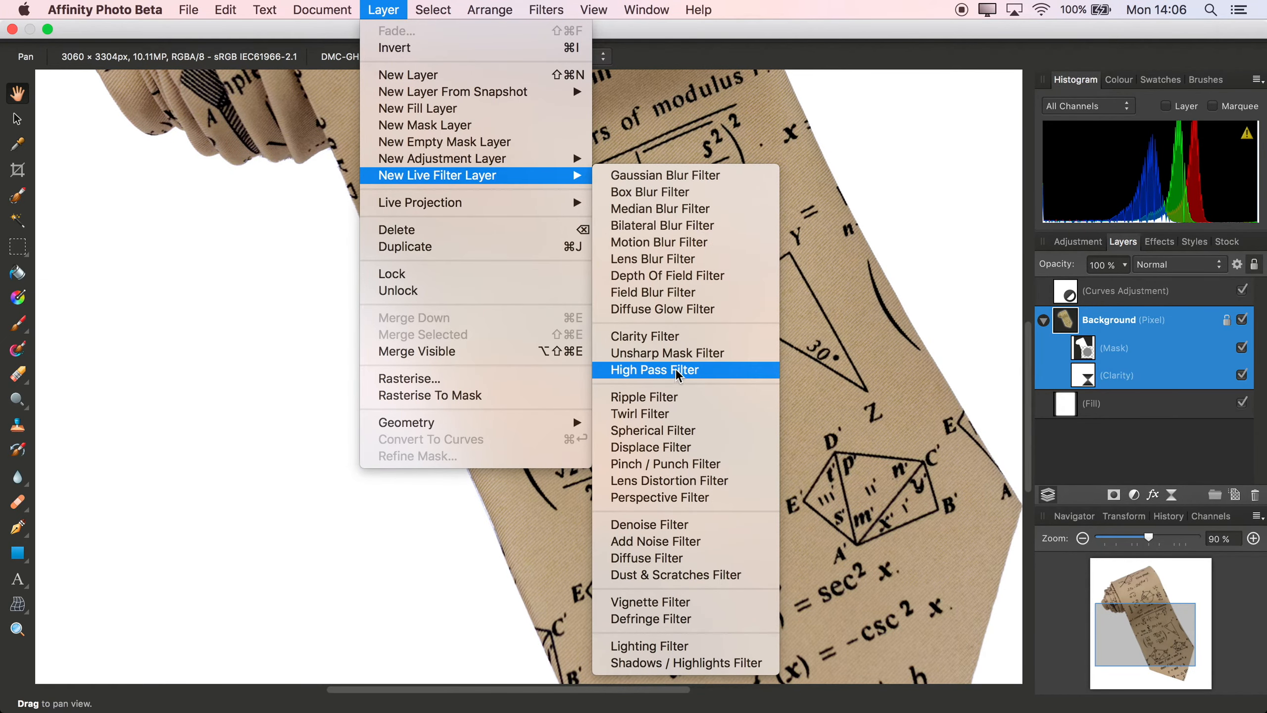
{"action": "left_click", "coordinate": [684, 353]}
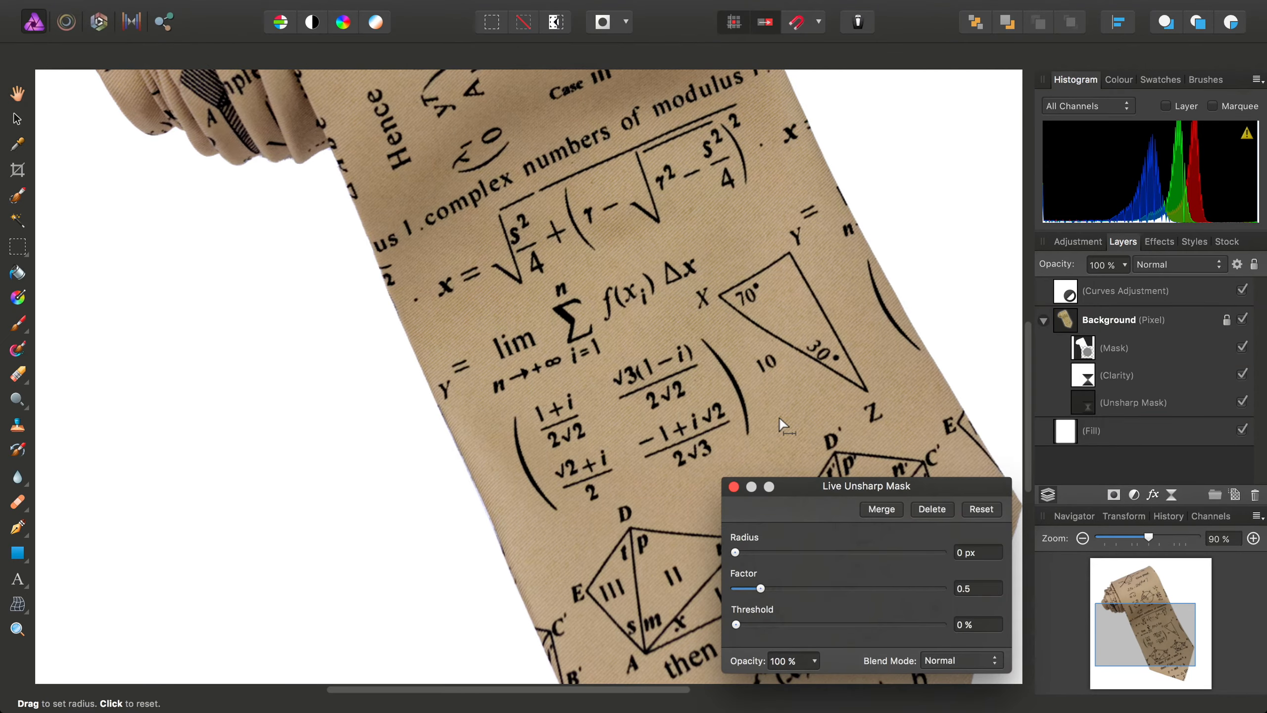
{"action": "left_click_drag", "start_coordinate": [826, 487], "coordinate": [869, 107]}
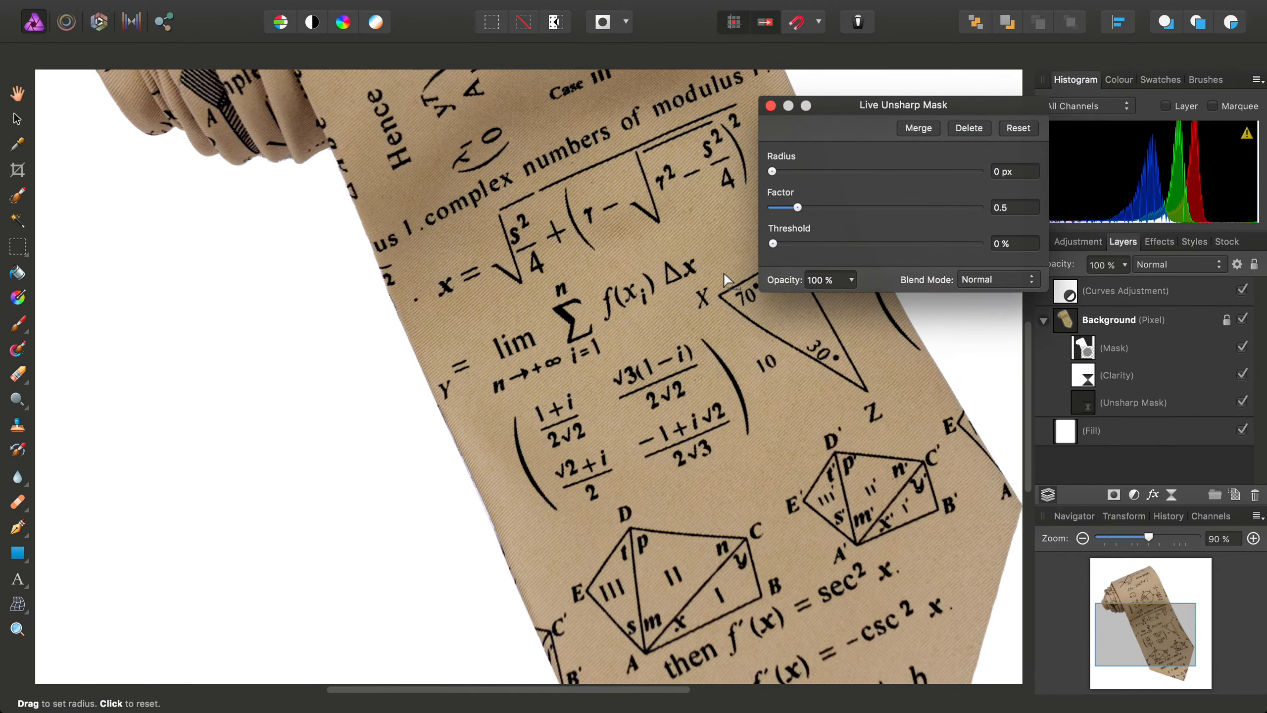
Step: Set the Unsharp Mask filter's radius to 0.5 px and its factor to about 1.47
{"action": "left_click_drag", "start_coordinate": [676, 233], "coordinate": [648, 389]}
{"action": "scroll", "coordinate": [646, 382], "scroll_direction": "down", "scroll_amount": 1}
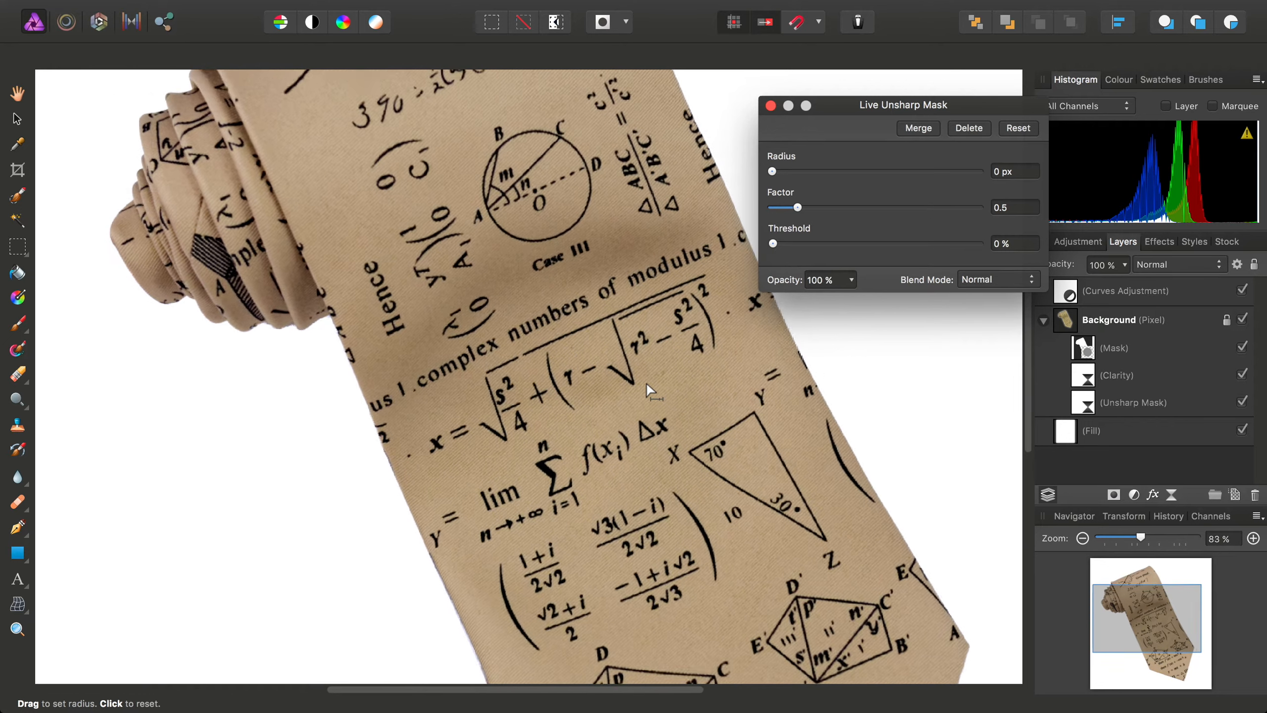
{"action": "scroll", "coordinate": [649, 384], "scroll_direction": "down", "scroll_amount": 1}
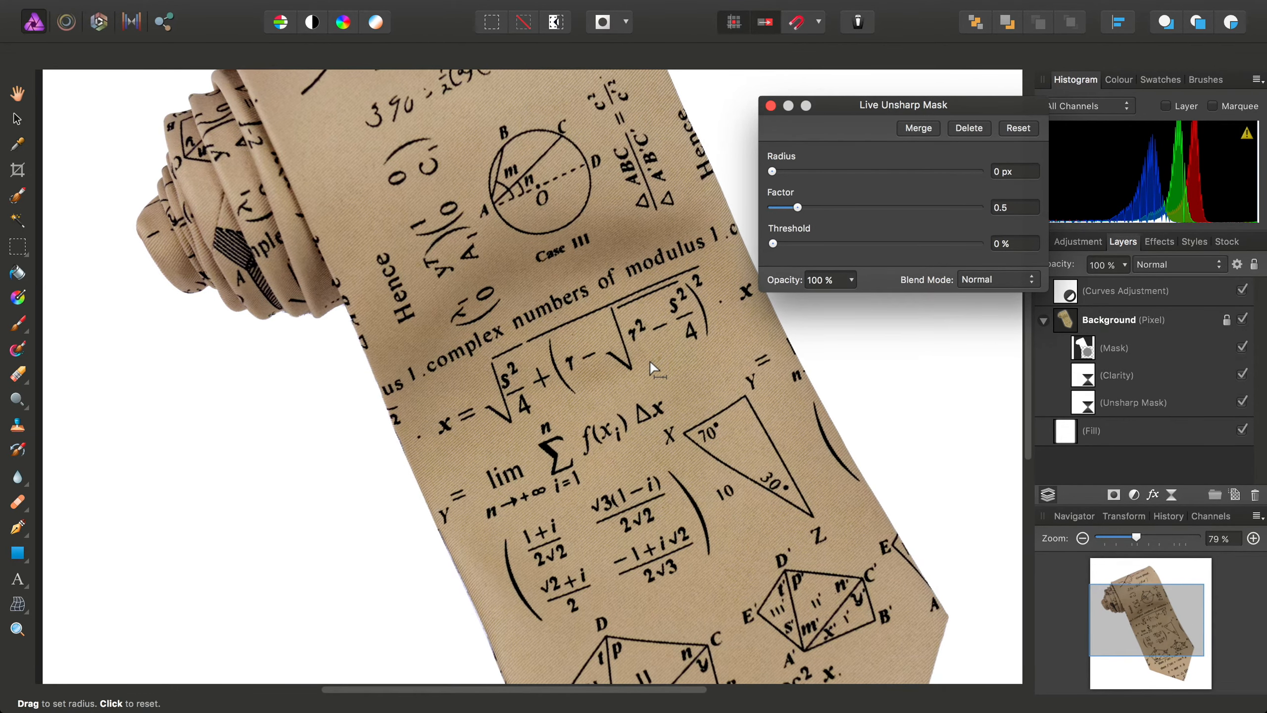
{"action": "scroll", "coordinate": [649, 359], "scroll_direction": "down", "scroll_amount": 1}
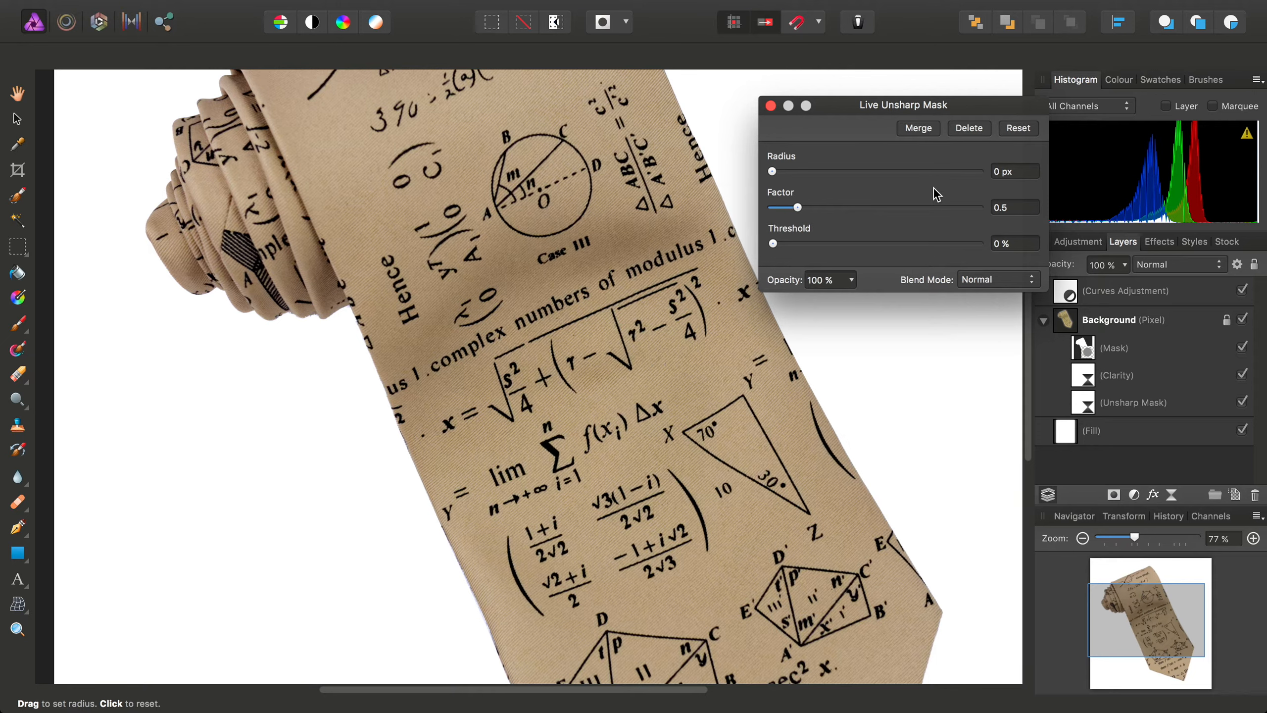
{"action": "left_click_drag", "start_coordinate": [1025, 169], "coordinate": [939, 168]}
{"action": "type", "text": "0.5"}
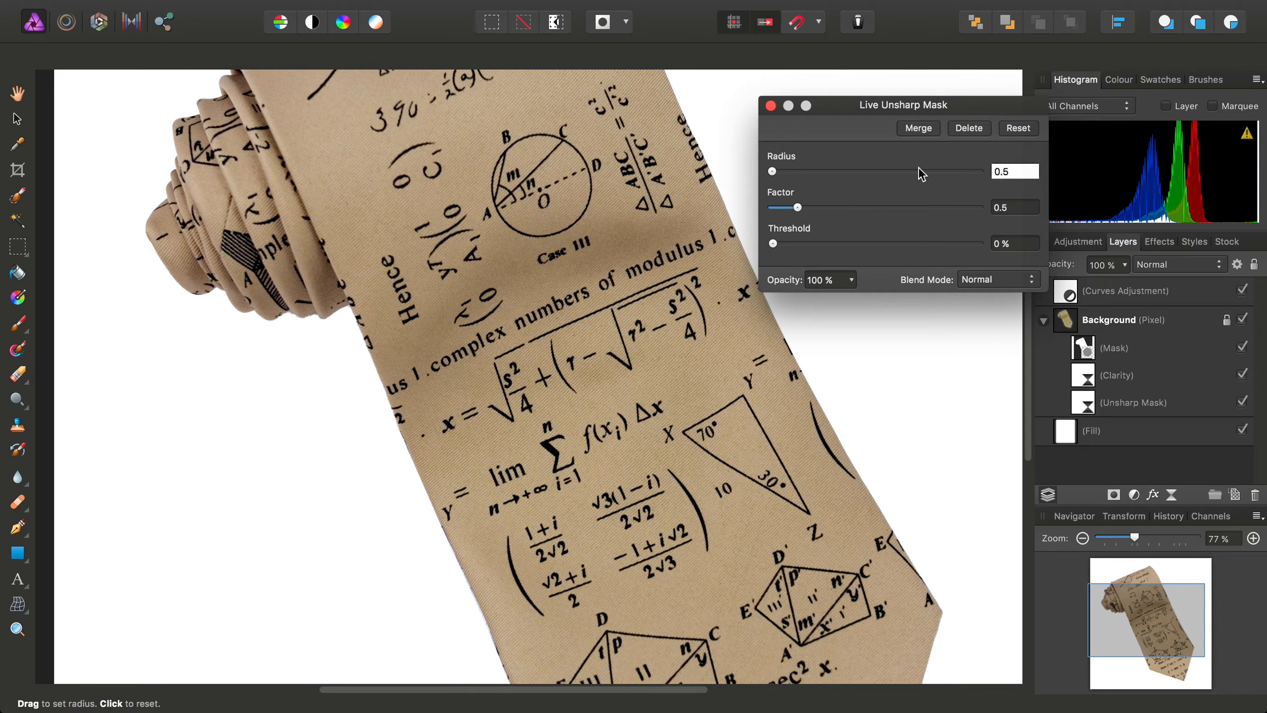
{"action": "key", "text": "Return"}
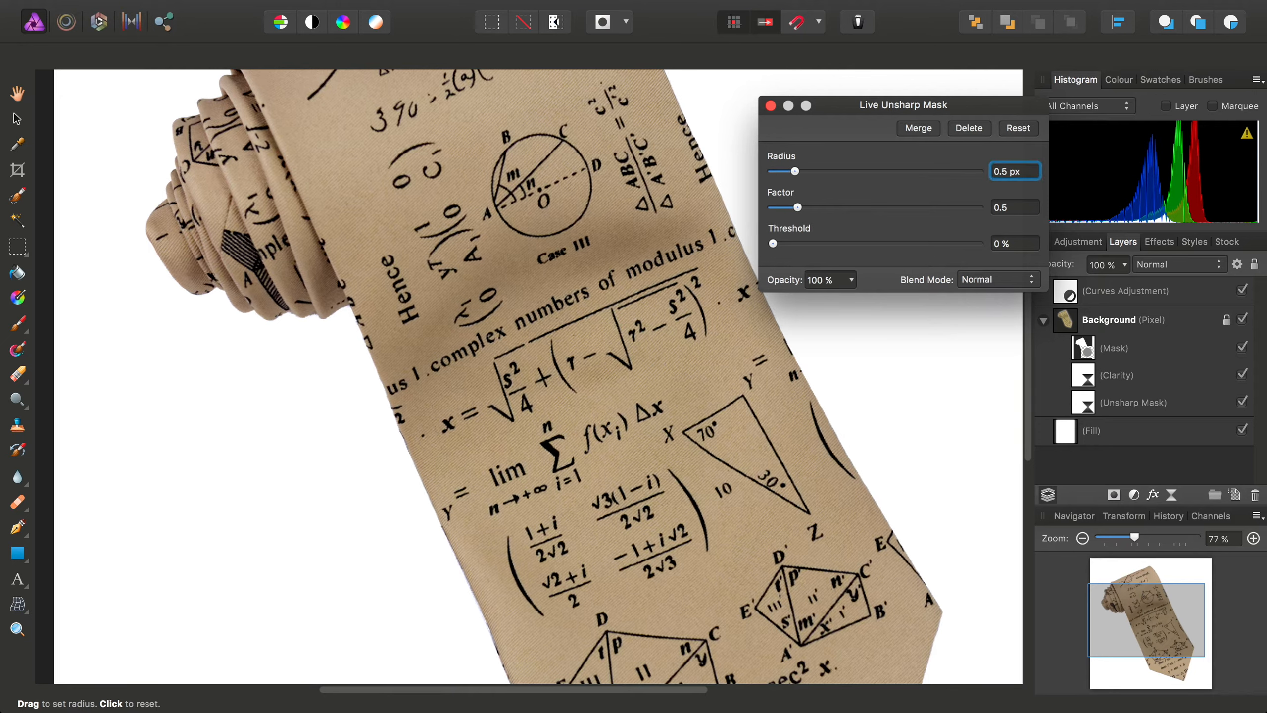
{"action": "left_click_drag", "start_coordinate": [798, 207], "coordinate": [859, 228]}
Step: Compare the fabric weave up close with the Unsharp Mask hidden and shown, closing the filter's settings
{"action": "scroll", "coordinate": [529, 420], "scroll_direction": "up", "scroll_amount": 5}
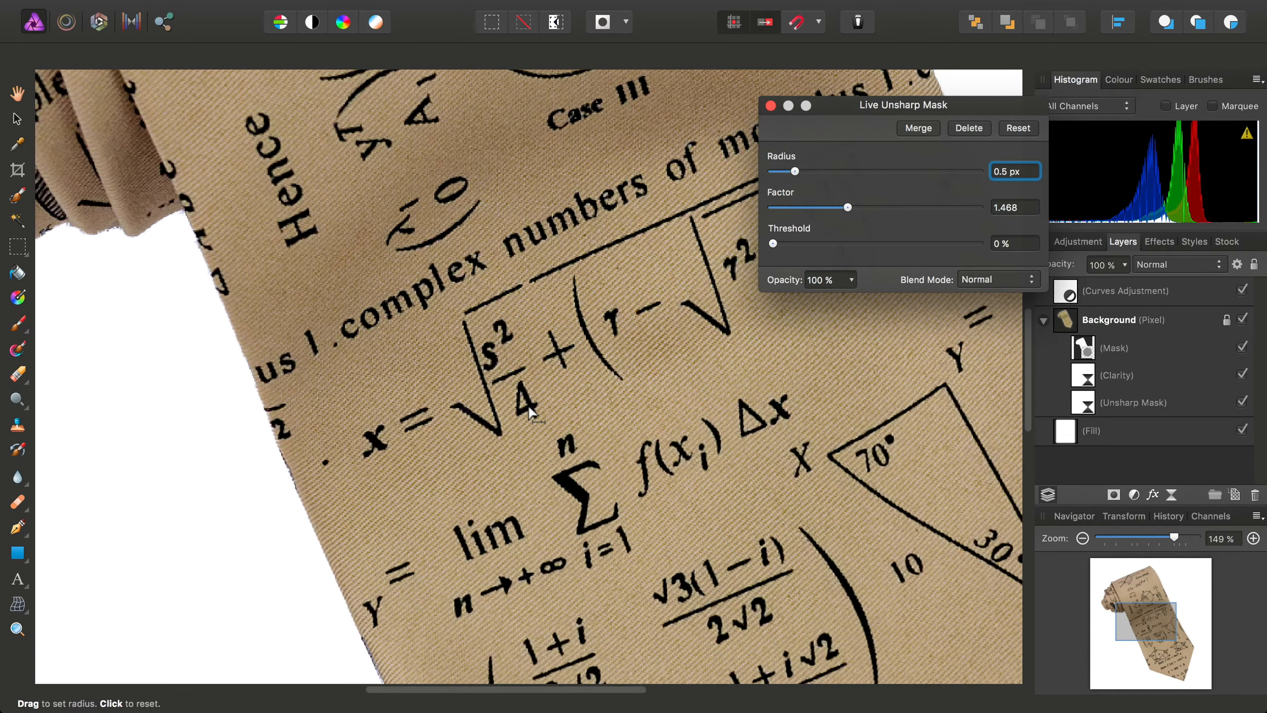
{"action": "scroll", "coordinate": [556, 450], "scroll_direction": "up", "scroll_amount": 3}
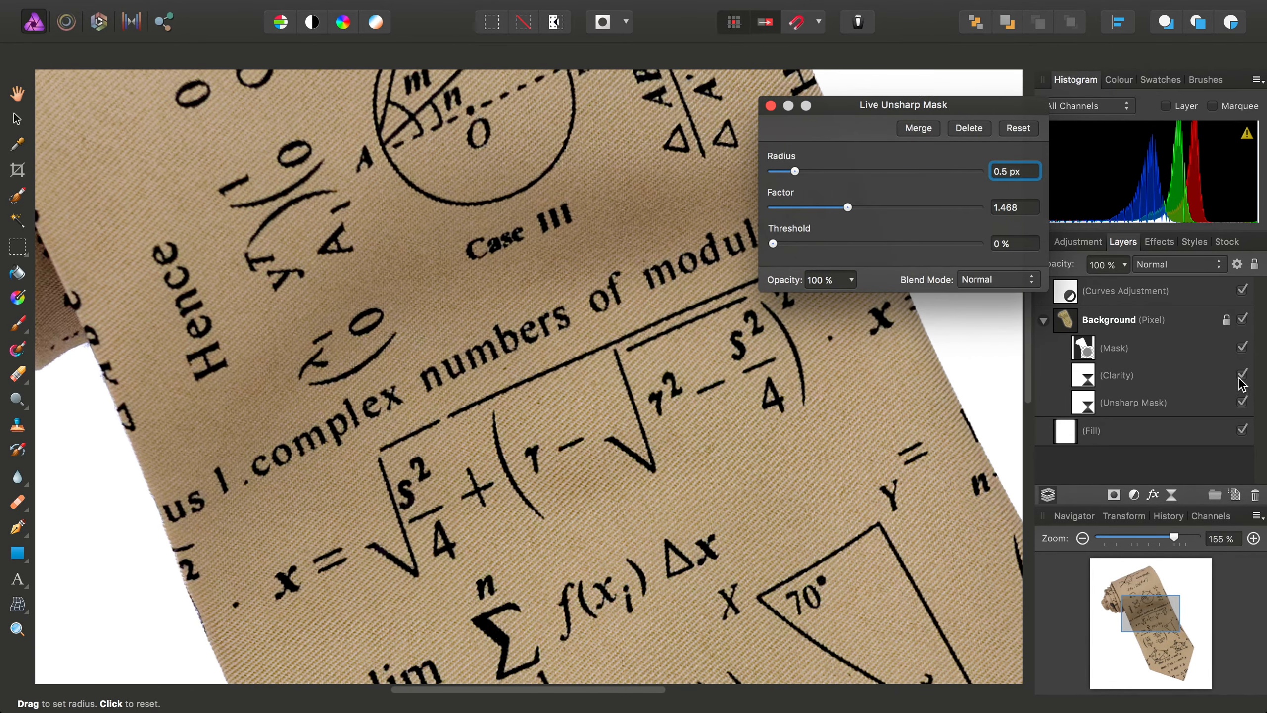
{"action": "left_click", "coordinate": [1242, 403]}
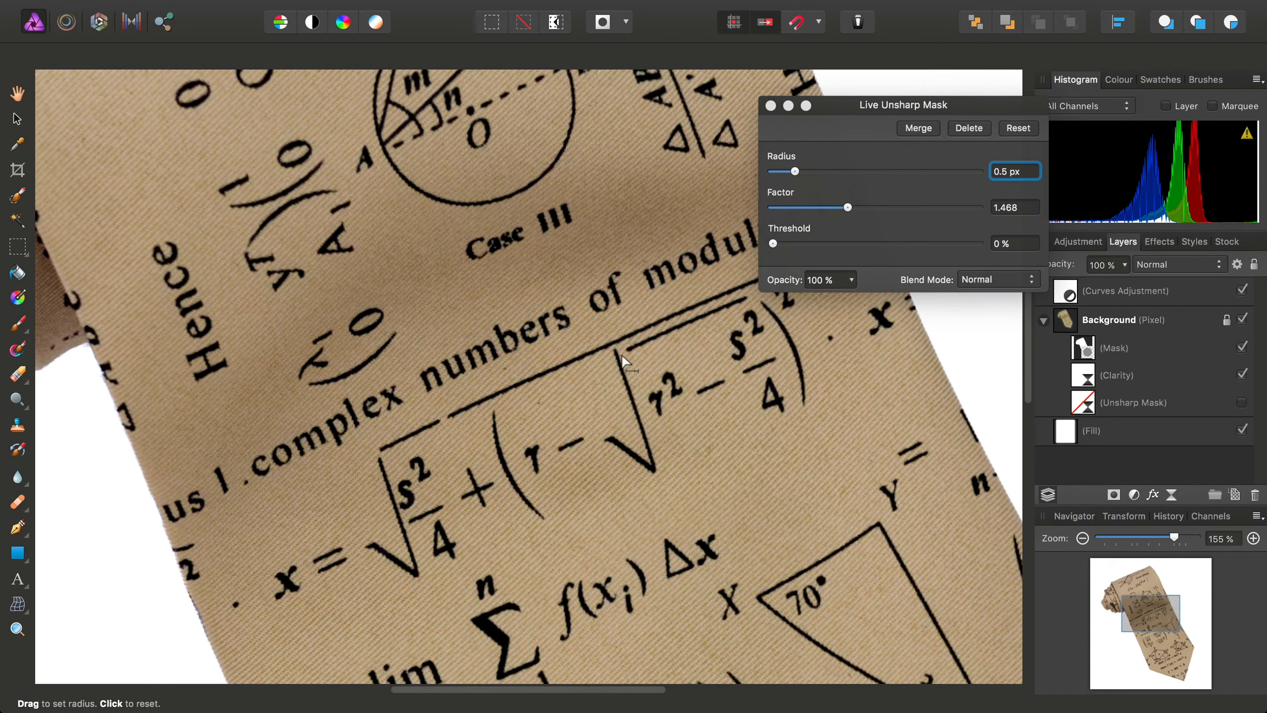
{"action": "left_click", "coordinate": [770, 105]}
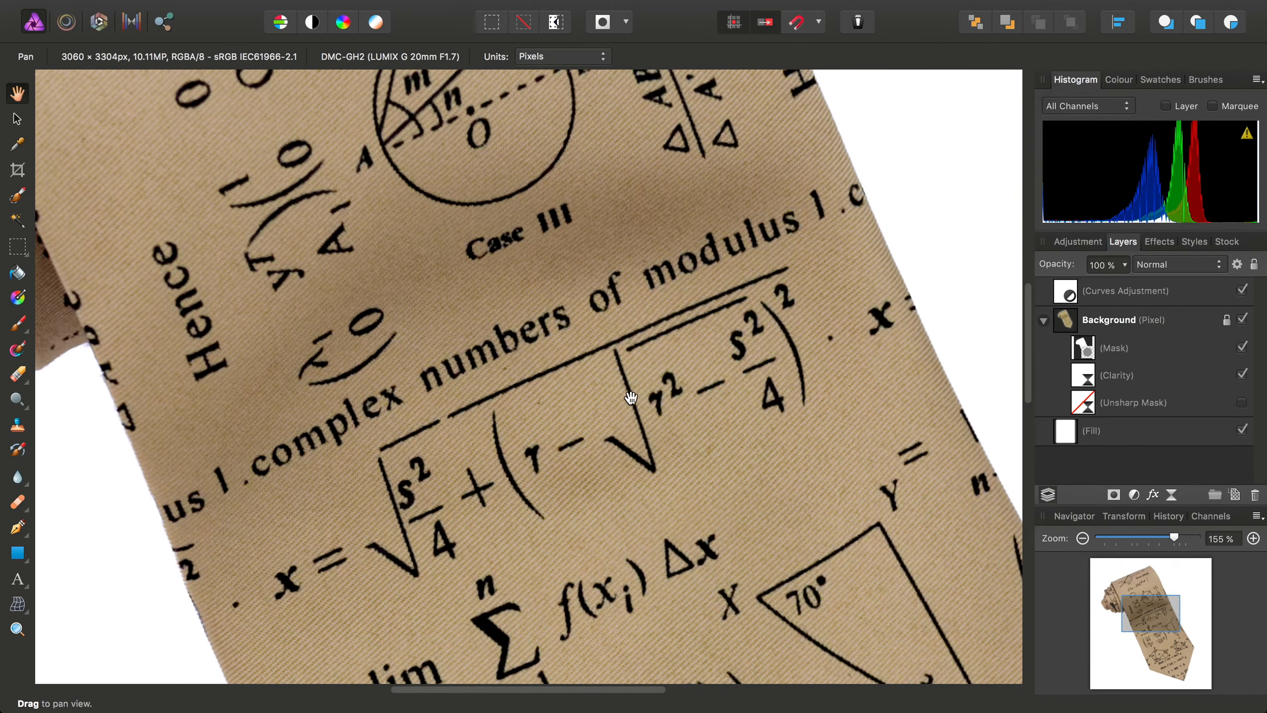
{"action": "scroll", "coordinate": [632, 398], "scroll_direction": "left", "scroll_amount": 5}
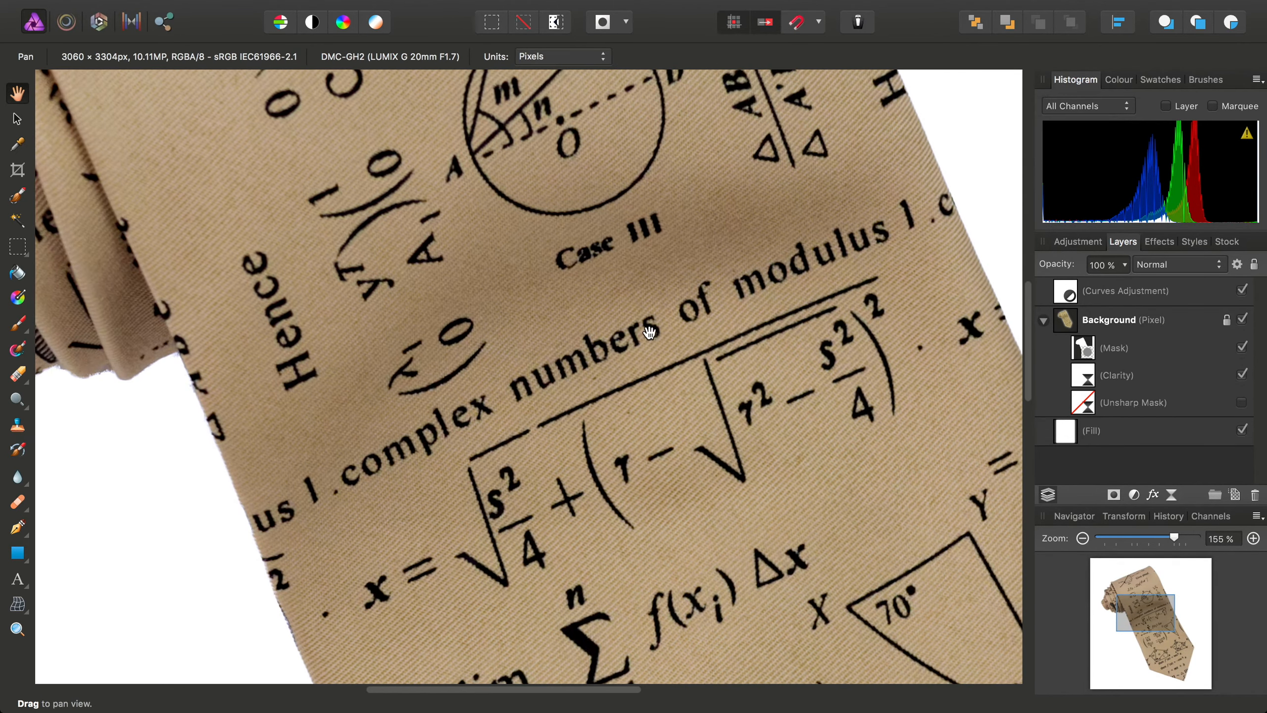
{"action": "left_click", "coordinate": [1242, 403]}
{"action": "scroll", "coordinate": [607, 381], "scroll_direction": "up", "scroll_amount": 3}
{"action": "key", "text": "super+0"}
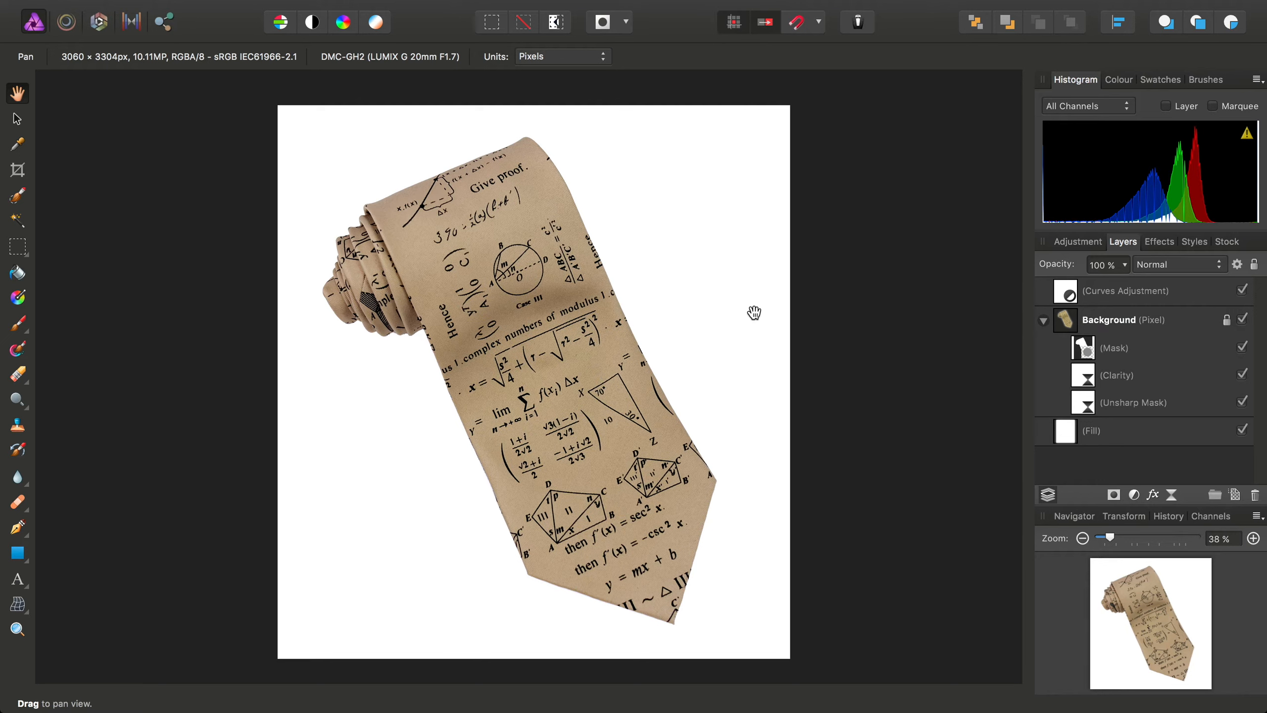
Step: Compare the original photo with the finished tie by rewinding the document history to its start and returning to the latest state
{"action": "left_click", "coordinate": [1169, 519]}
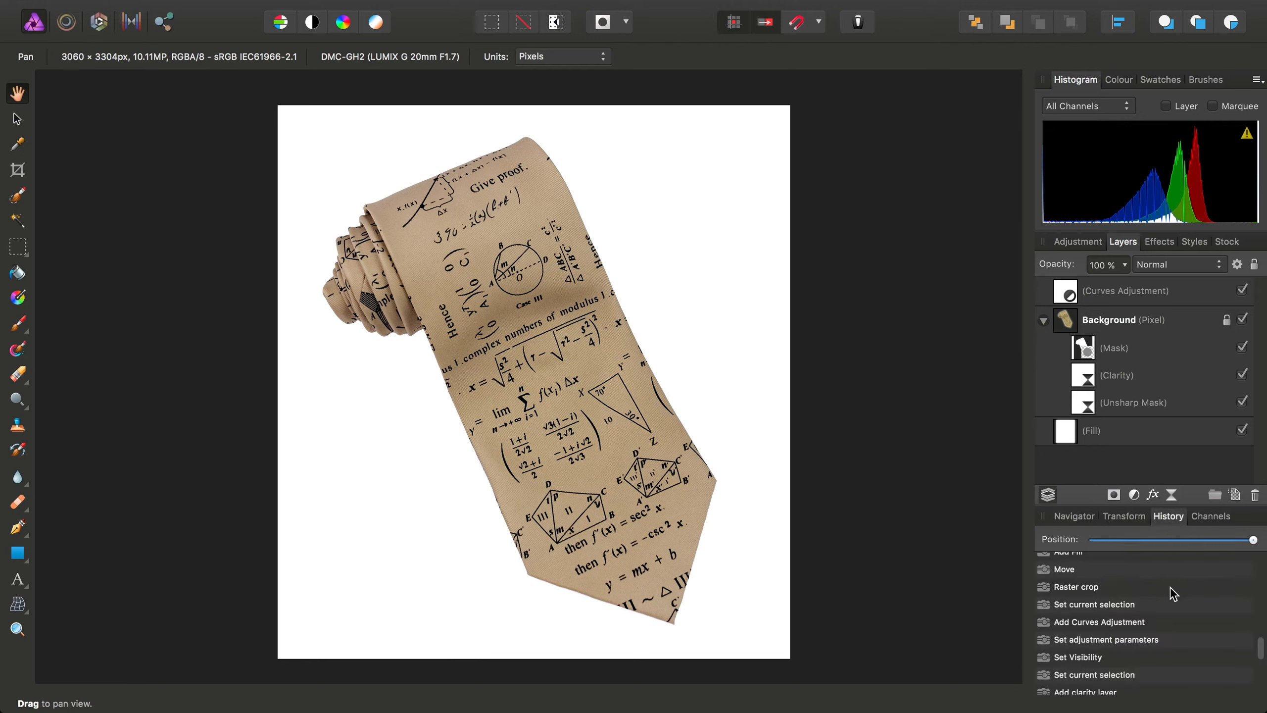
{"action": "scroll", "coordinate": [1180, 587], "scroll_direction": "up", "scroll_amount": 5}
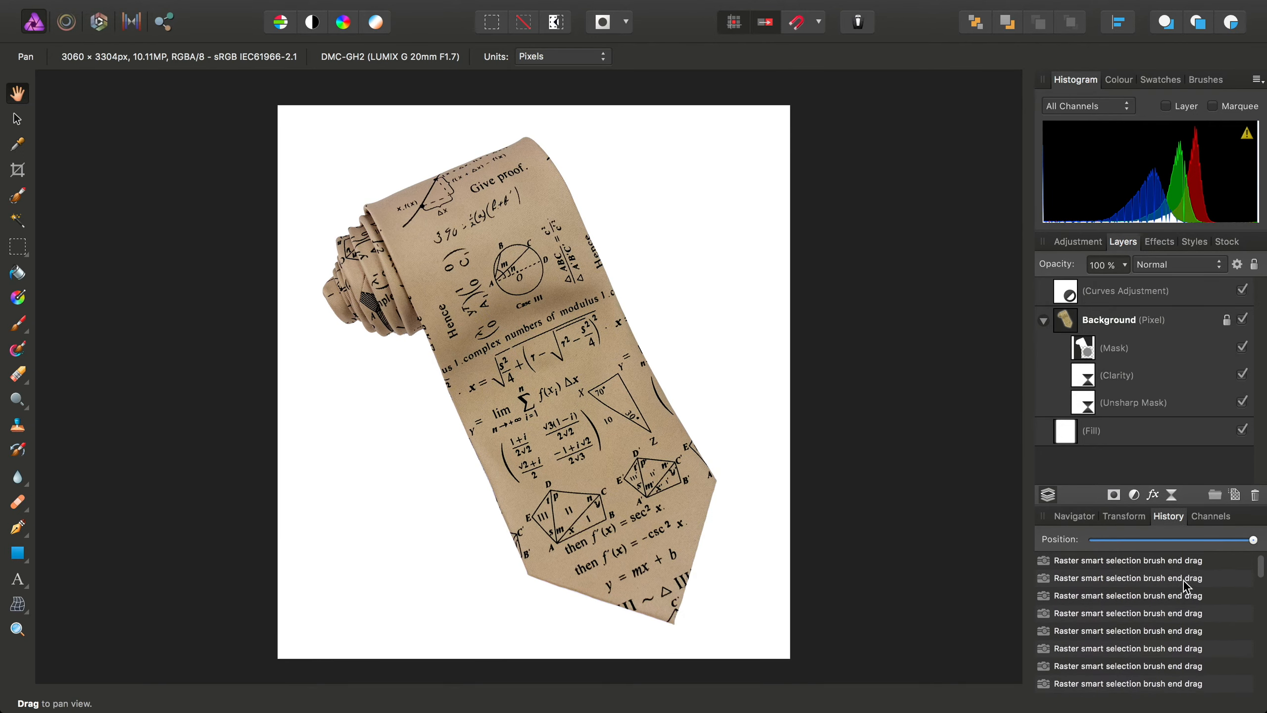
{"action": "left_click_drag", "start_coordinate": [1195, 544], "coordinate": [1048, 541]}
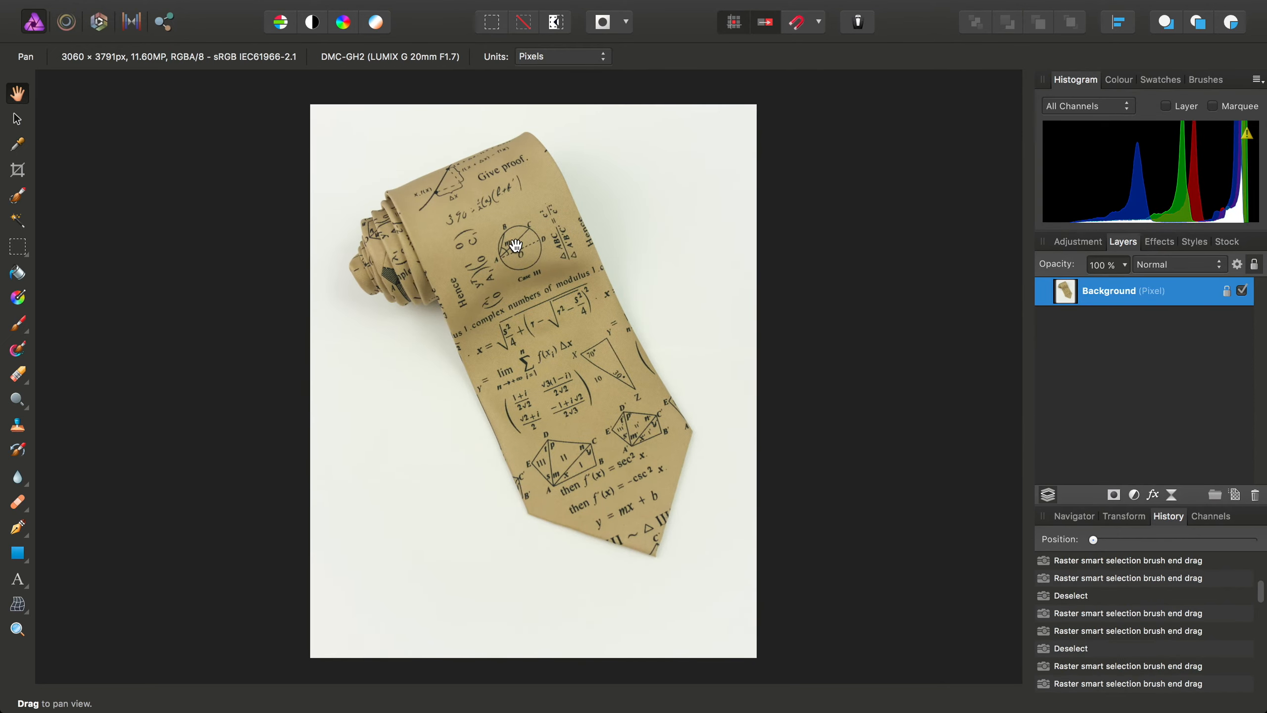
{"action": "scroll", "coordinate": [531, 314], "scroll_direction": "up", "scroll_amount": 3}
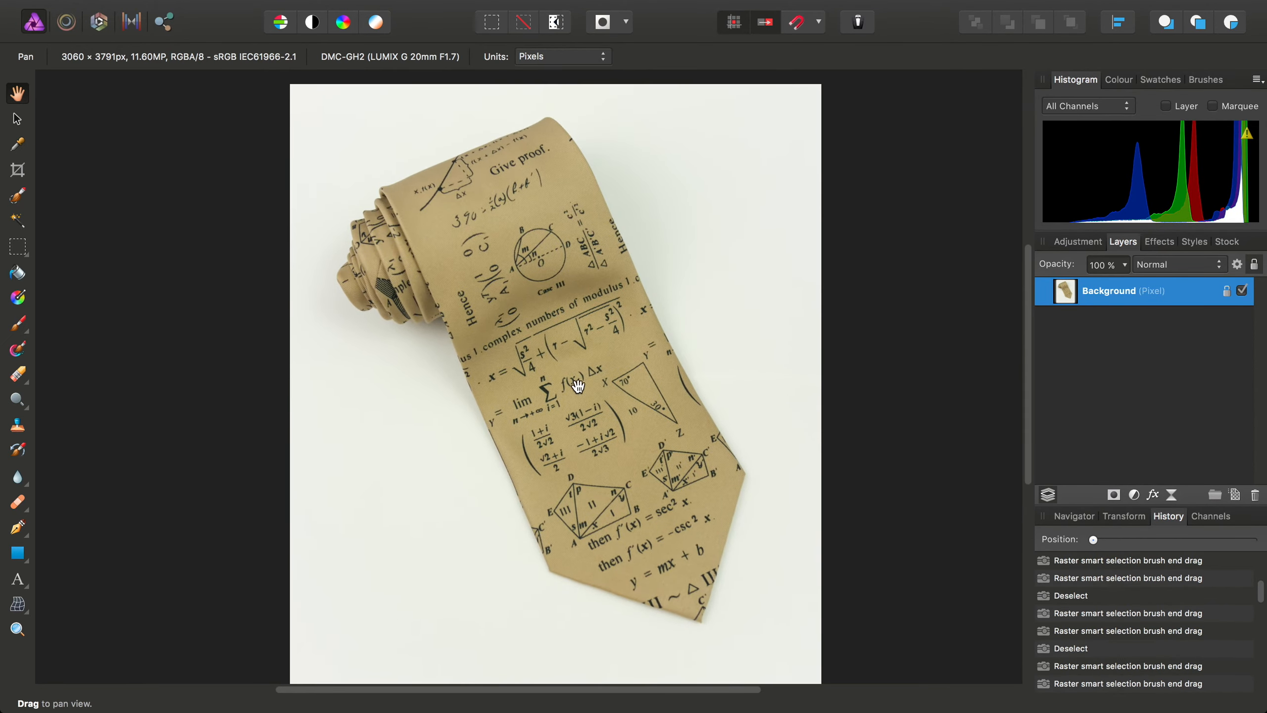
{"action": "scroll", "coordinate": [1163, 620], "scroll_direction": "down", "scroll_amount": 10}
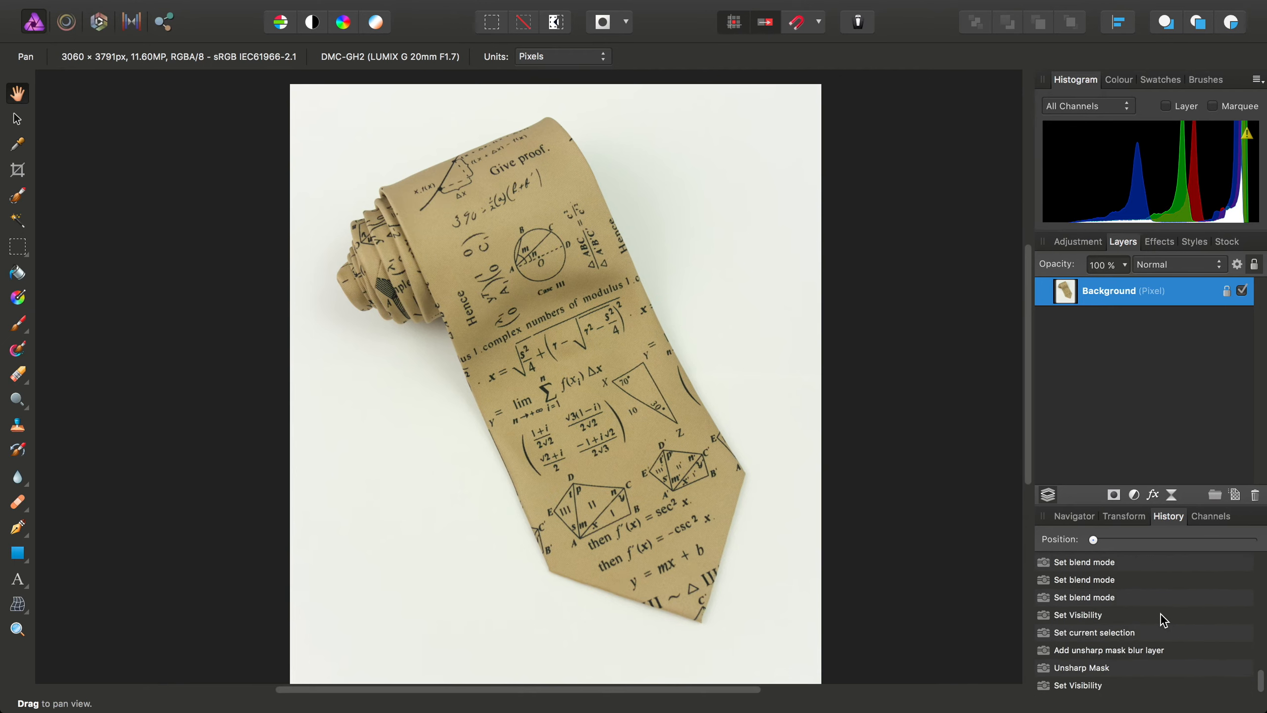
{"action": "left_click", "coordinate": [1092, 686]}
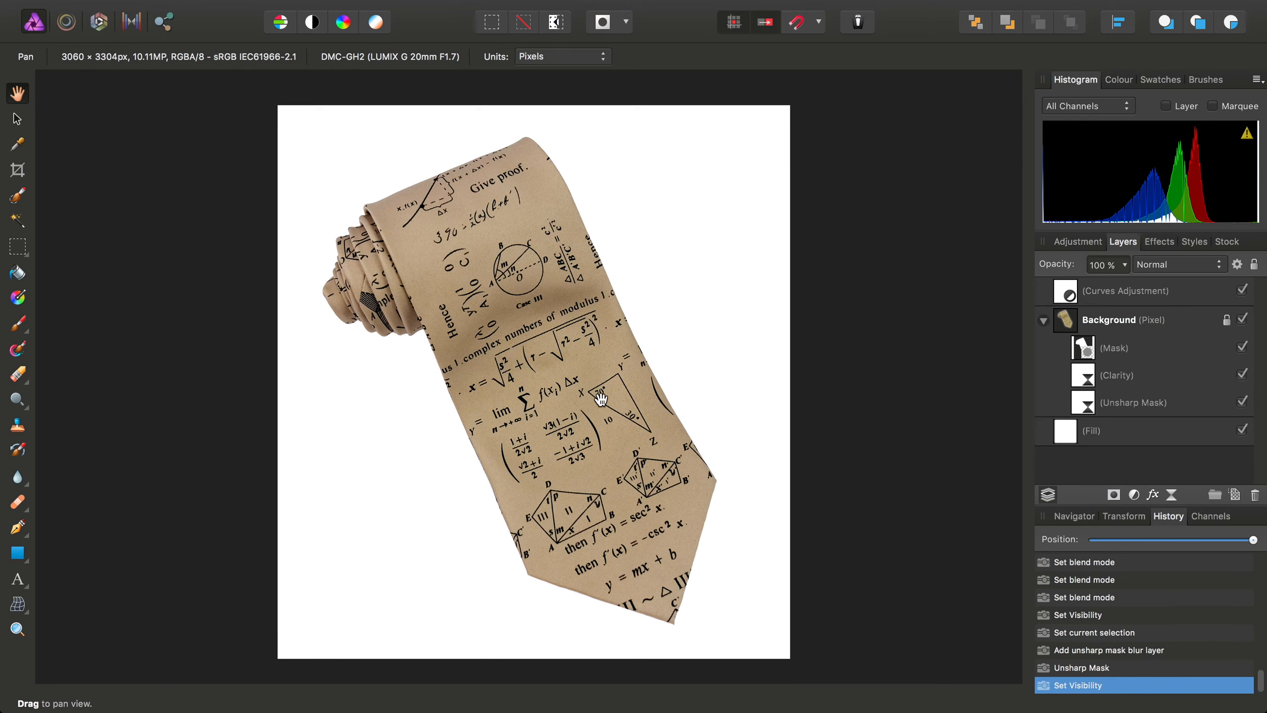
{"action": "scroll", "coordinate": [549, 345], "scroll_direction": "up", "scroll_amount": 5}
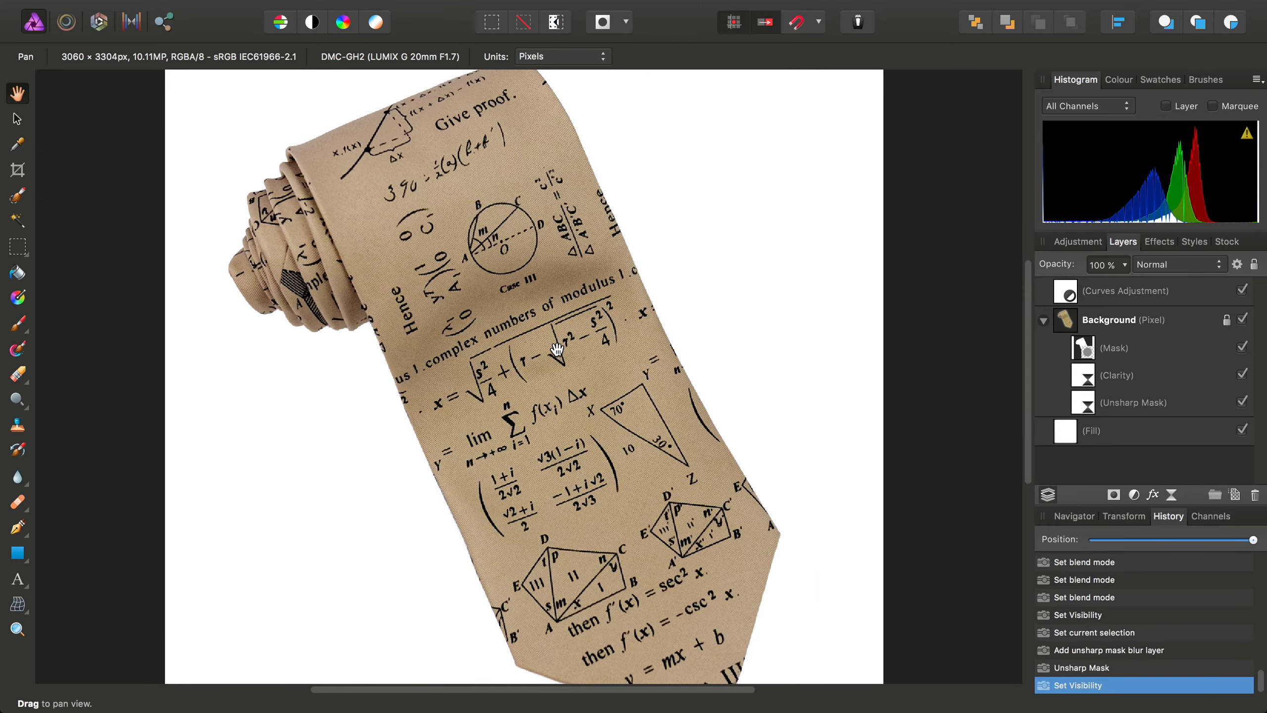
{"action": "left_click_drag", "start_coordinate": [618, 343], "coordinate": [756, 451]}
{"action": "left_click_drag", "start_coordinate": [681, 313], "coordinate": [693, 412]}
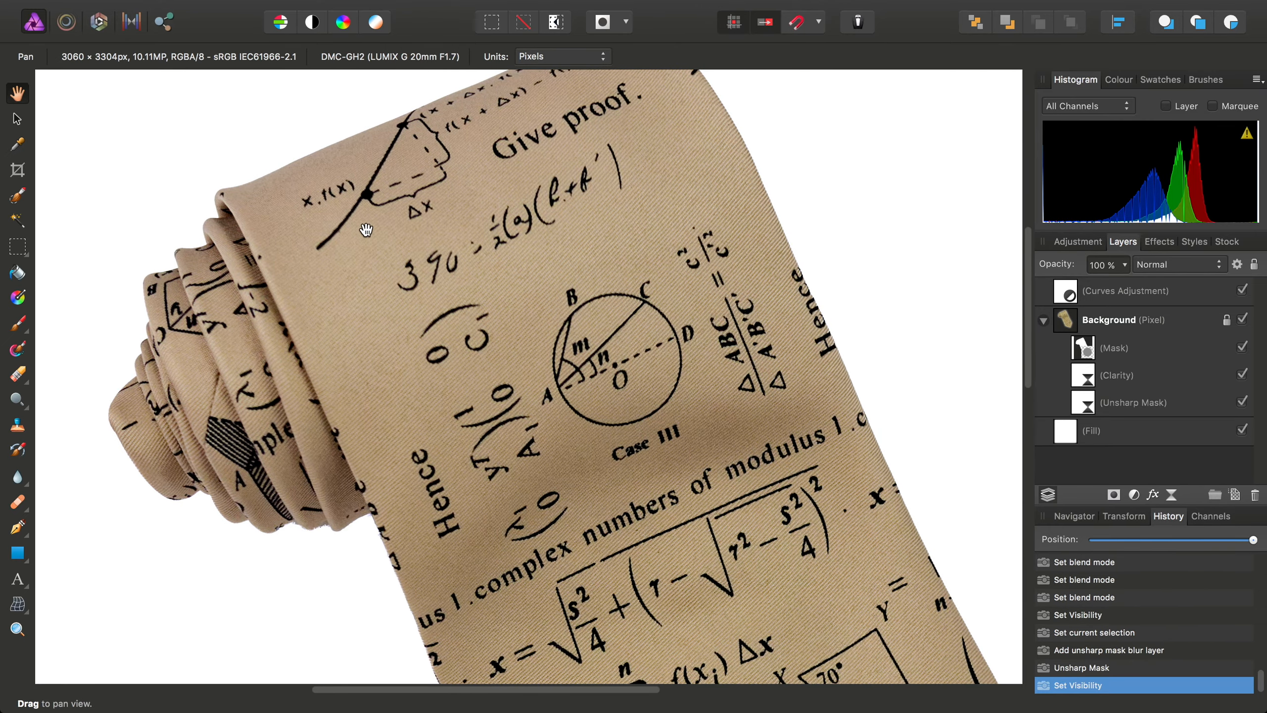
{"action": "left_click_drag", "start_coordinate": [683, 495], "coordinate": [594, 364]}
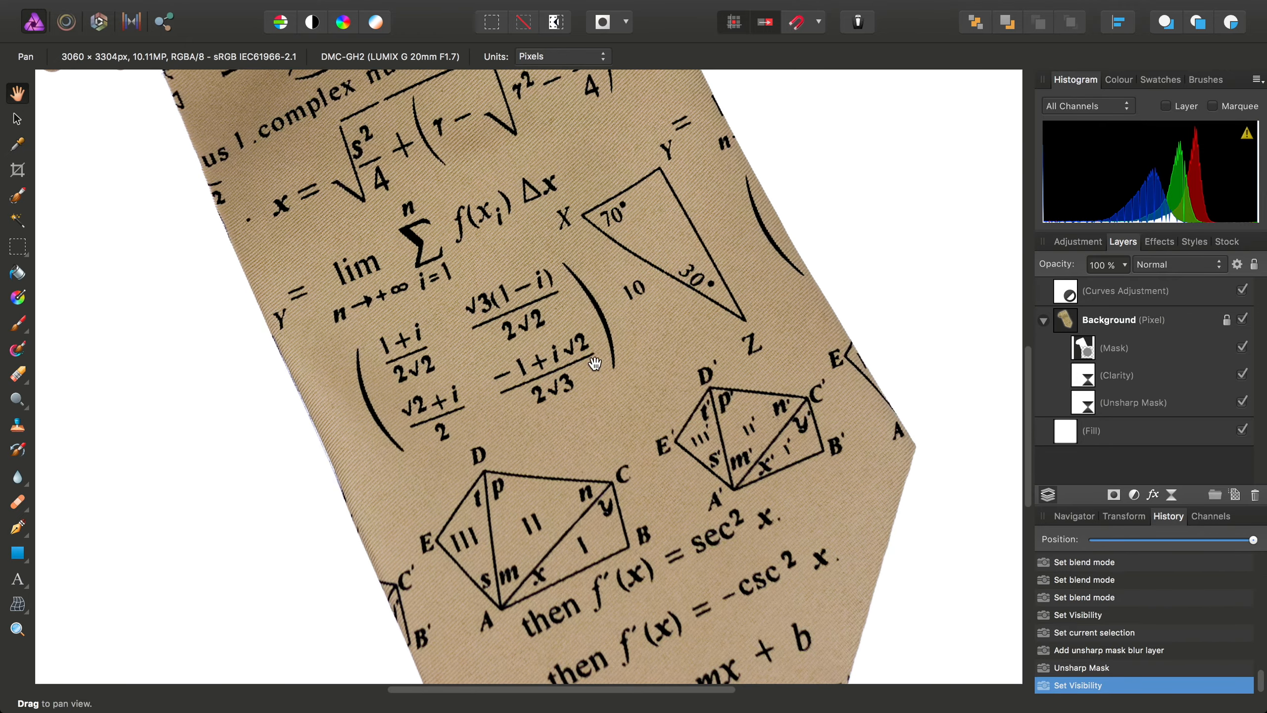
{"action": "key", "text": "super+0"}
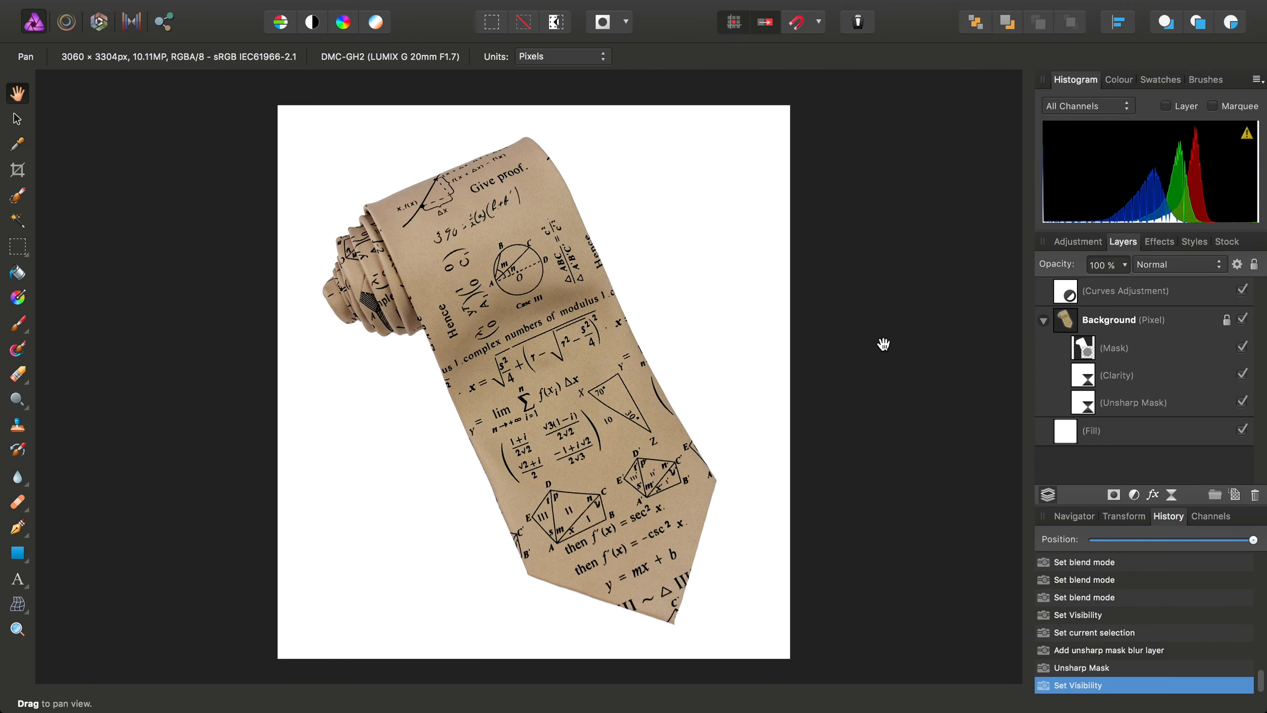